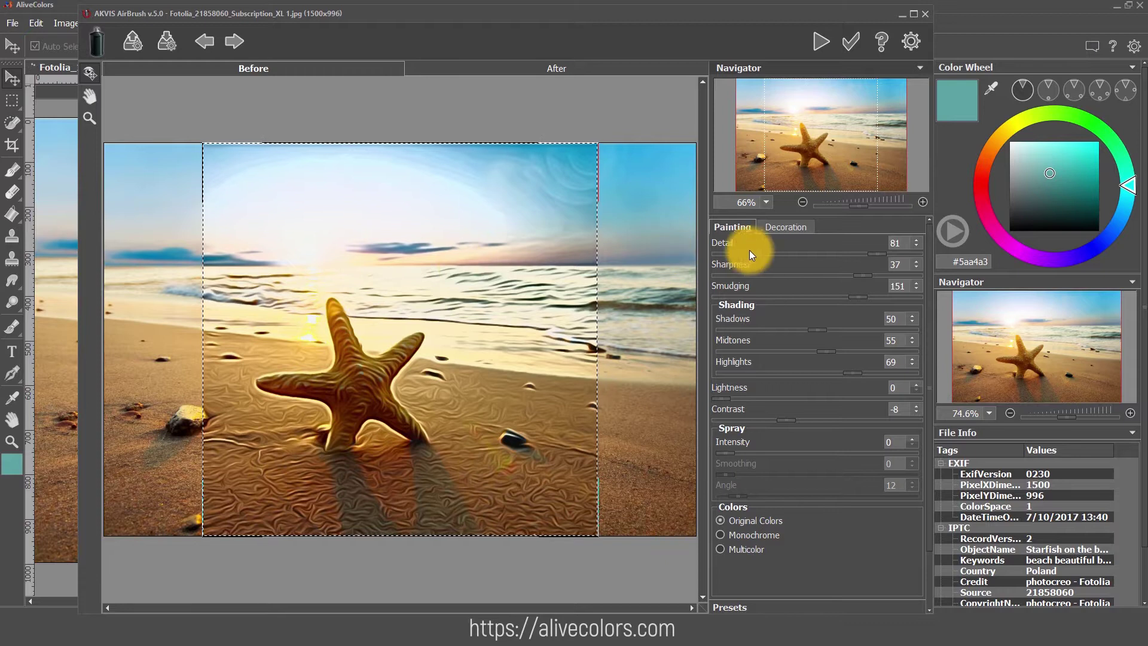
Test lower Detail, Sharpness and Smudging values, ending with Detail at 80, Sharpness at 37 and Smudging at 148.
drag(873, 255, 758, 258)
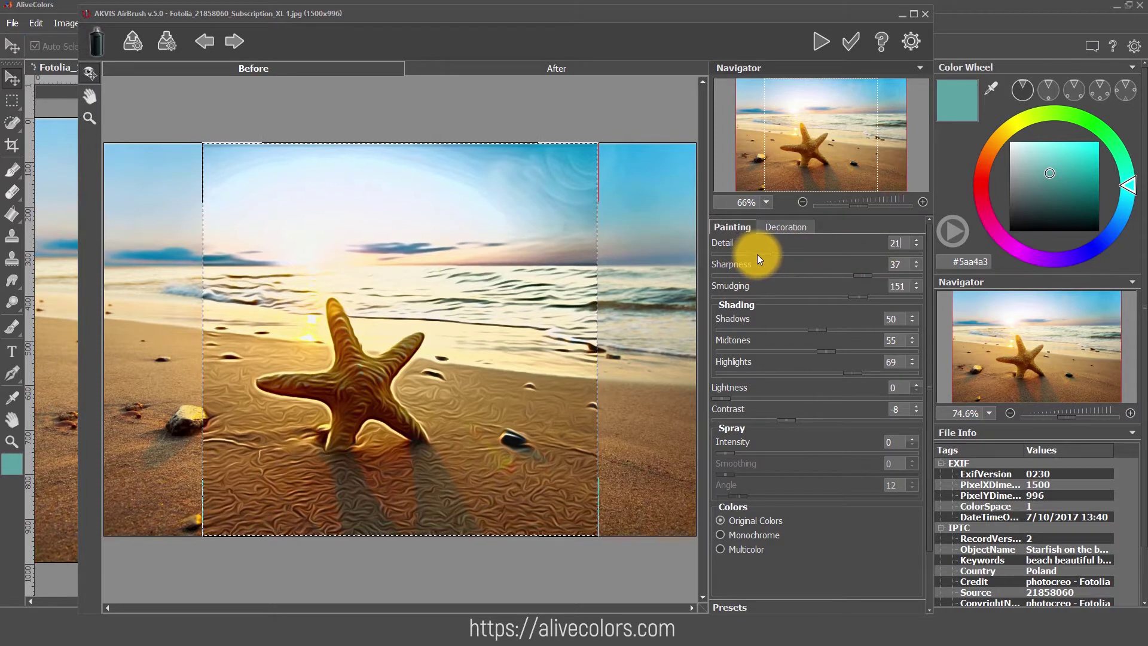
drag(758, 254, 874, 254)
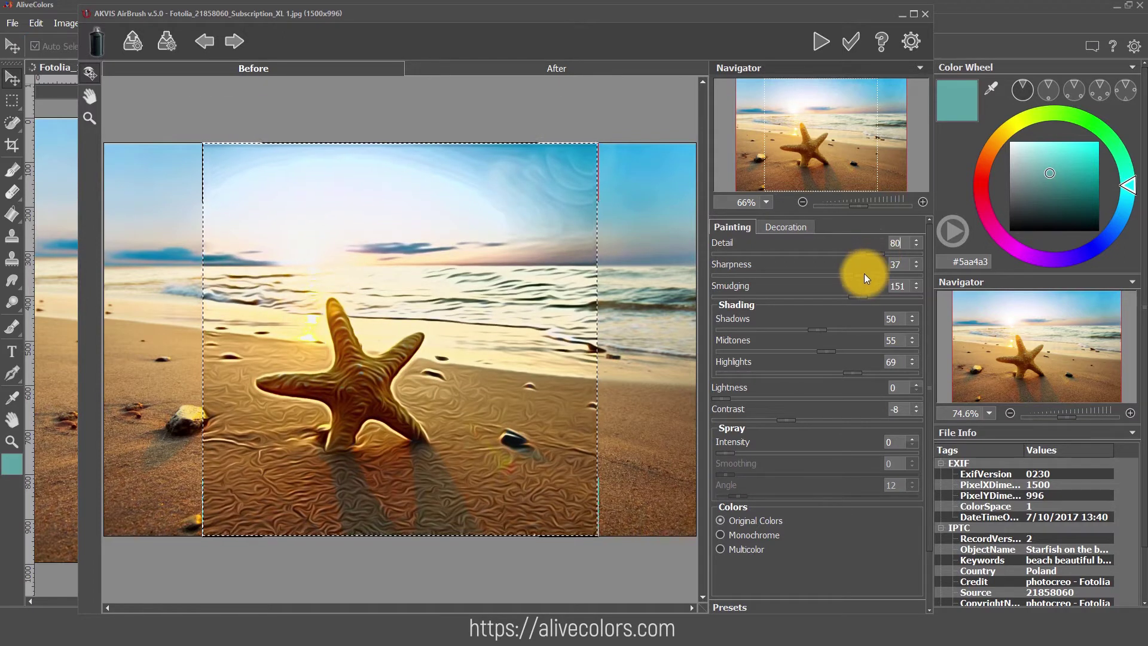
drag(864, 274, 735, 276)
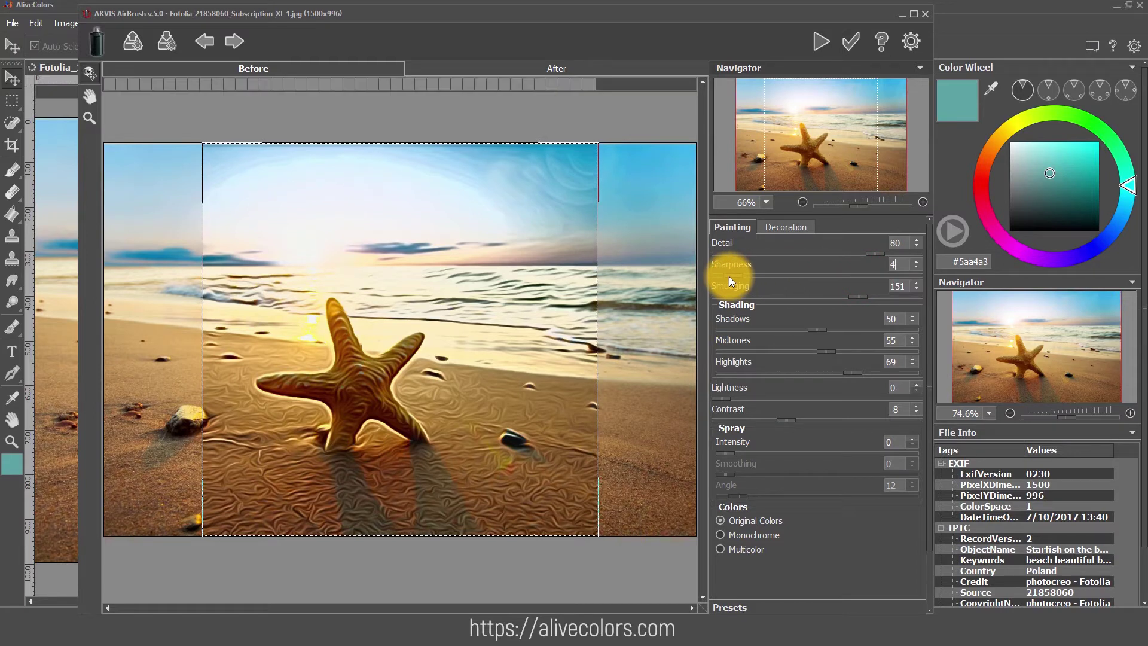
drag(729, 276, 862, 273)
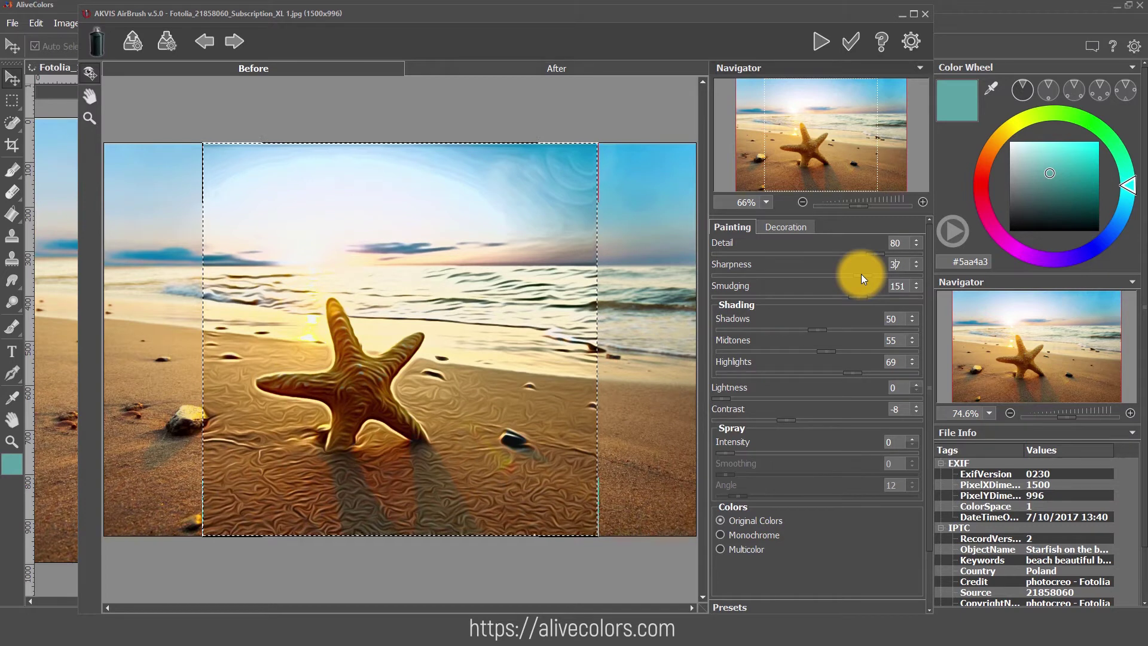
drag(859, 295, 733, 297)
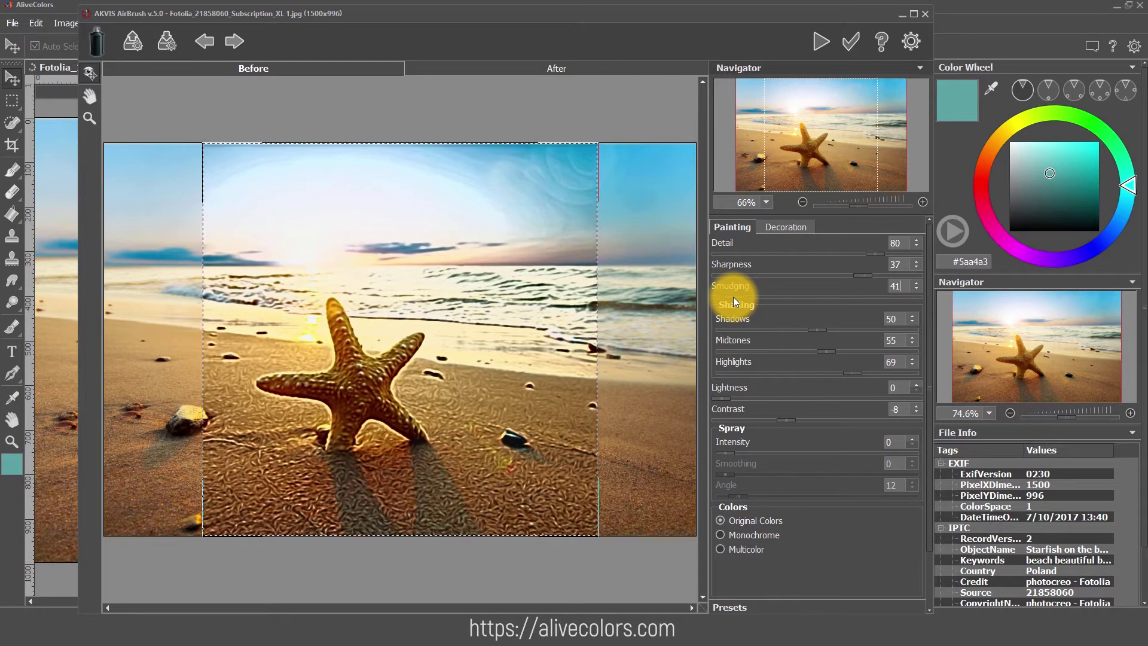
drag(733, 298, 855, 295)
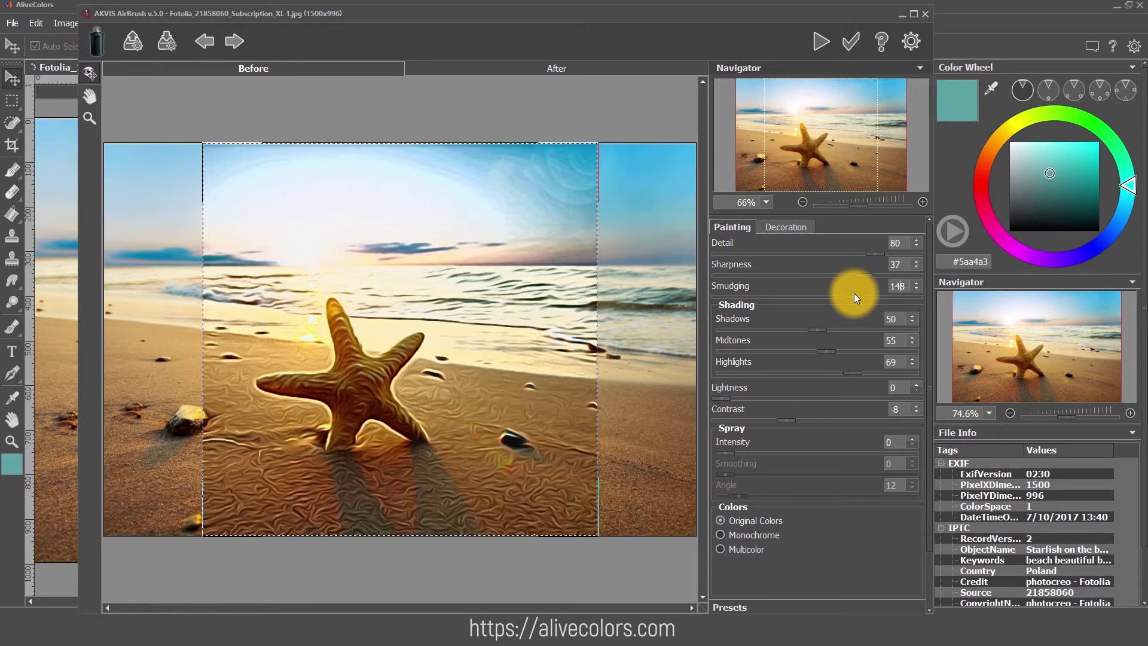
Raise the shading values to 84 for Shadows, 80 for Midtones and 79 for Highlights.
drag(816, 328, 854, 327)
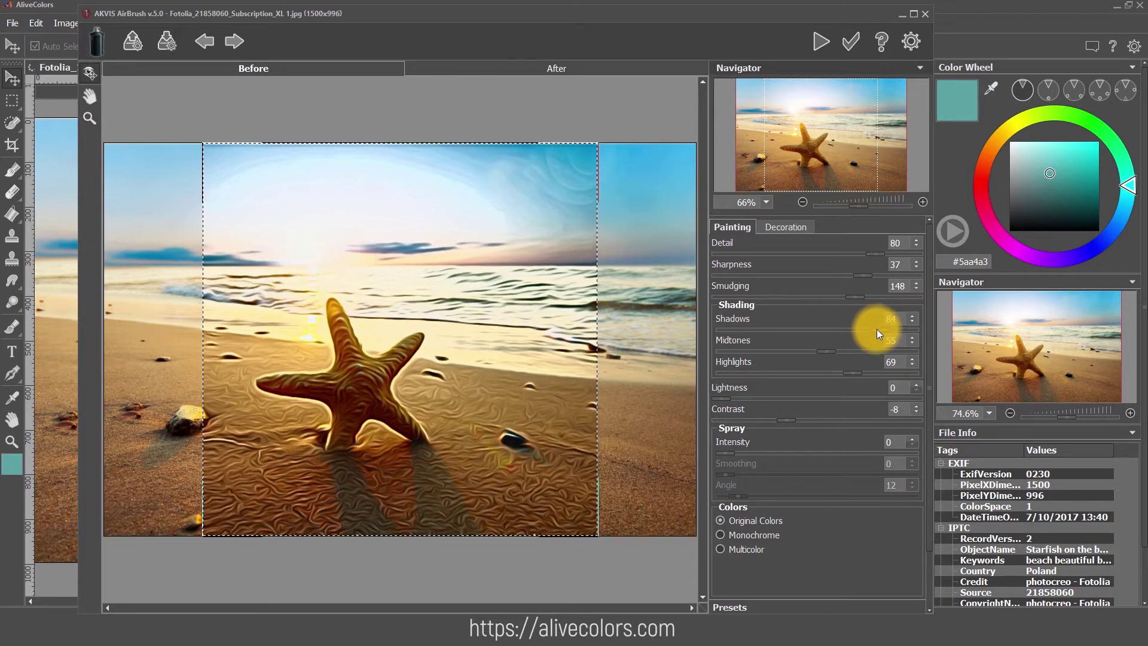
drag(831, 353, 864, 352)
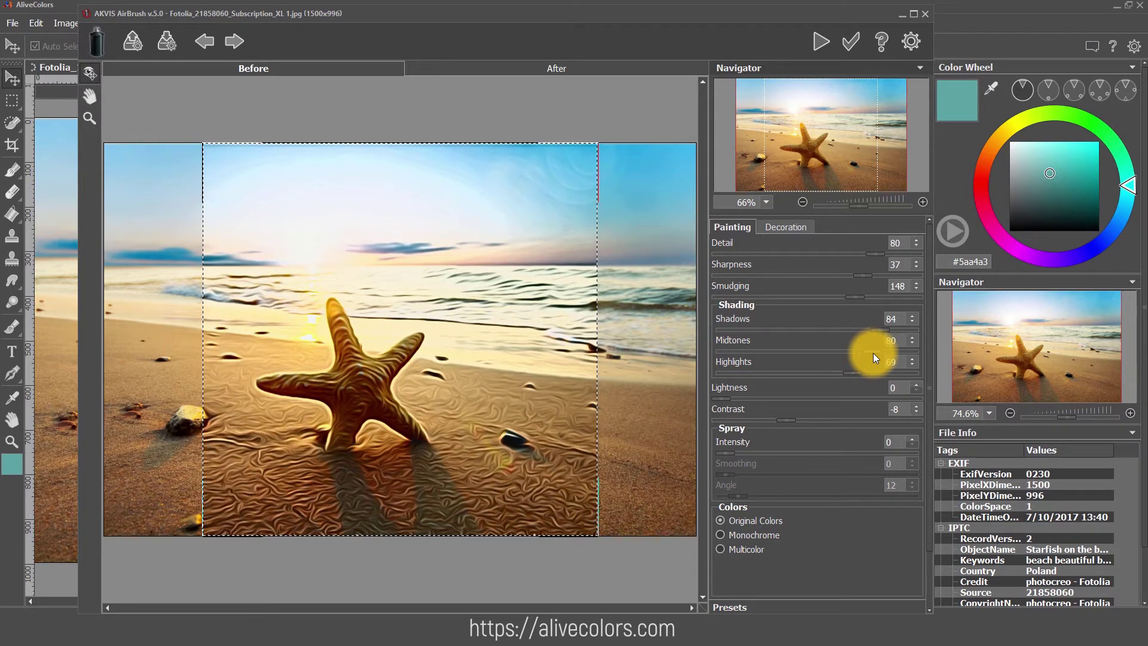
mouse_move(855, 373)
mouse_down()
mouse_move(740, 374)
mouse_move(864, 373)
mouse_up()
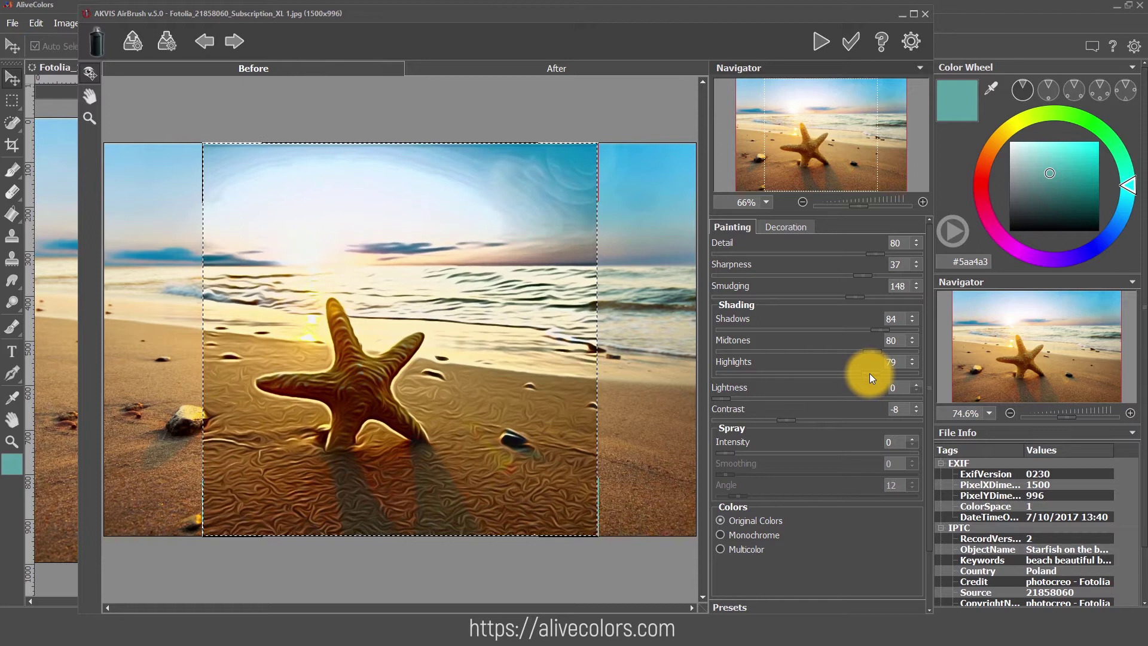
Set the painting's Lightness to 8 and its Contrast to -18.
mouse_move(723, 397)
mouse_down()
mouse_move(873, 398)
mouse_move(737, 398)
mouse_up()
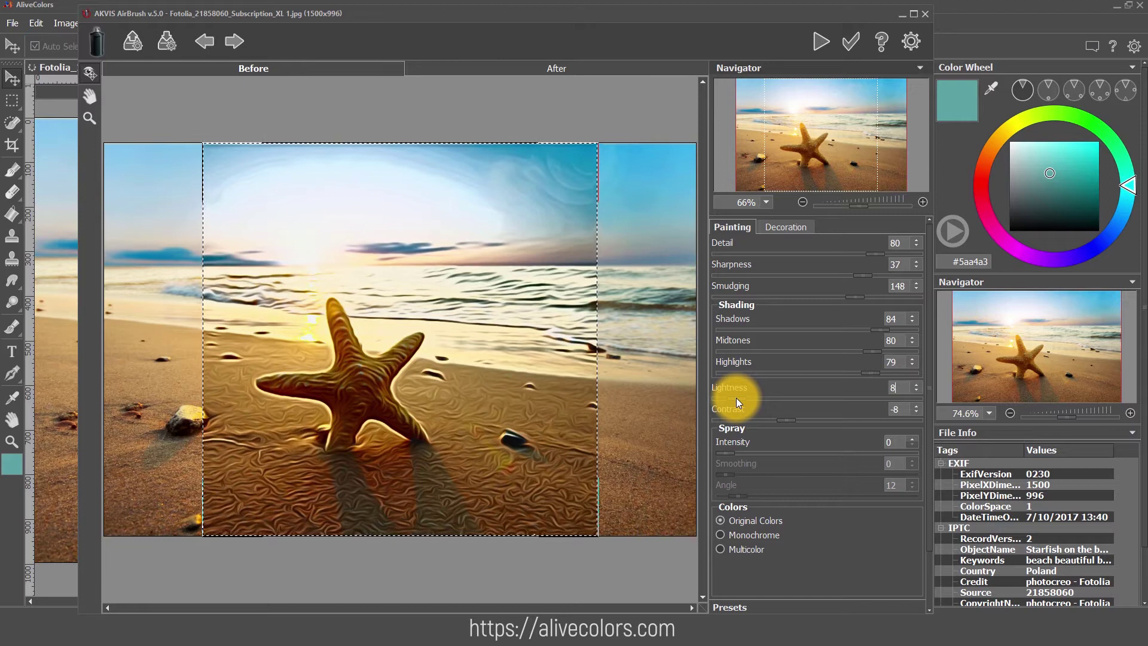
double_click(789, 421)
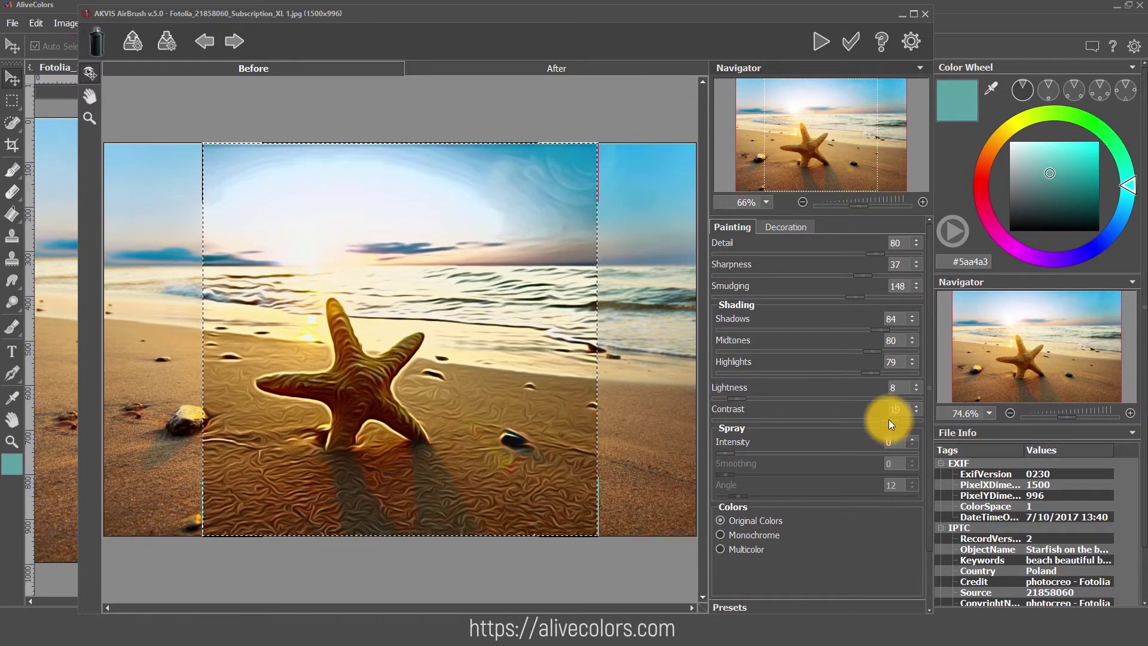
drag(890, 419, 745, 419)
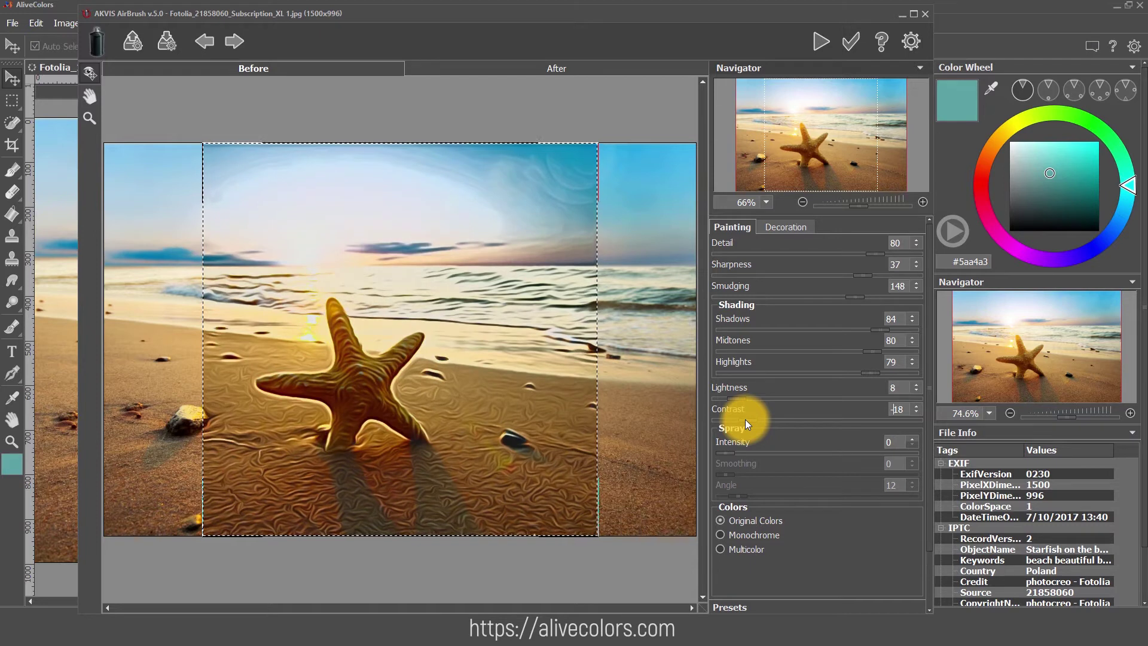
Set the spray Intensity to 71, try Smoothing at 50 with Angle at 0, and return Smoothing to 0.
drag(726, 453, 888, 460)
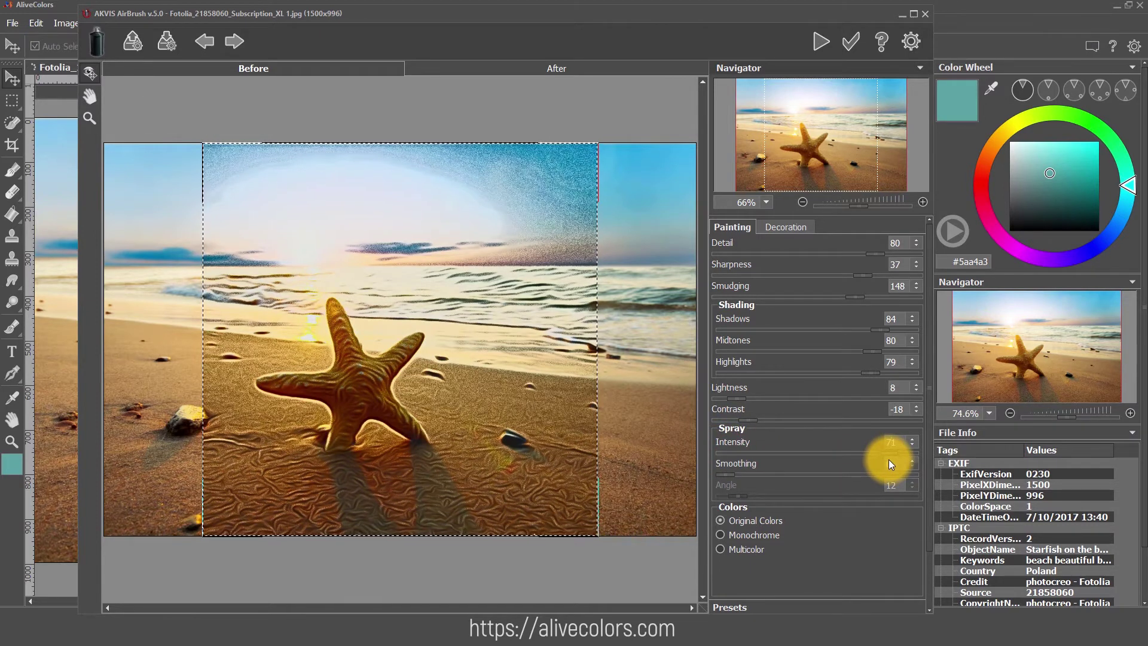
drag(727, 474, 821, 476)
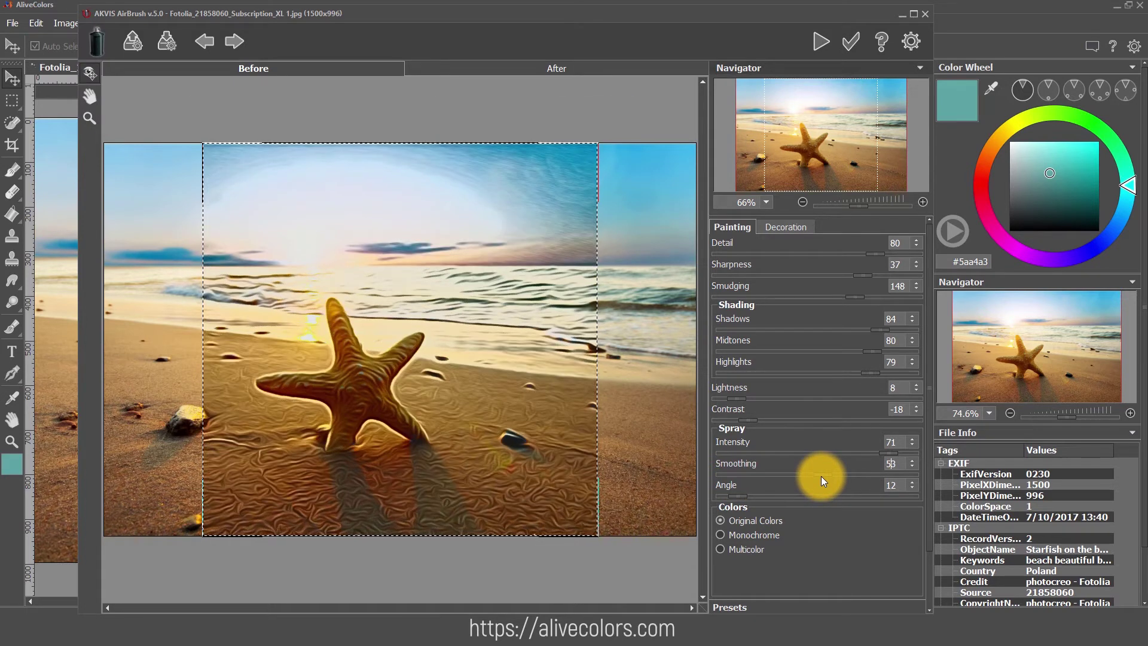
mouse_move(739, 496)
mouse_down()
mouse_move(861, 499)
mouse_move(720, 496)
mouse_up()
drag(815, 477, 693, 477)
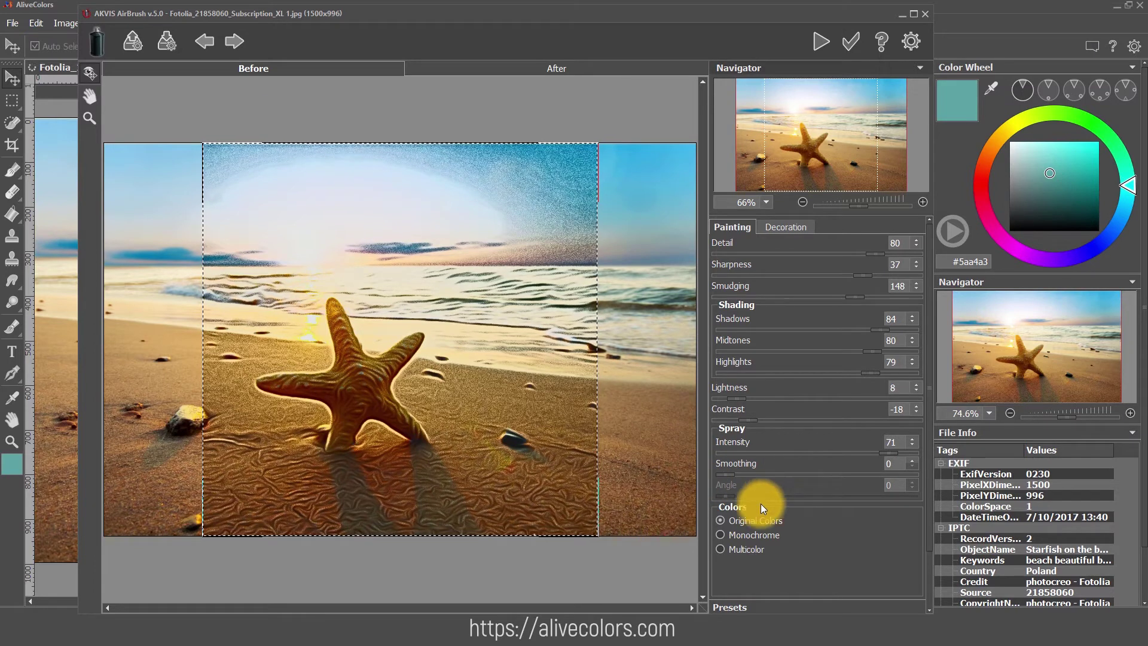
Switch the coloring mode to Monochrome and pick dark blue (RGB 0, 0, 127) as its main color.
click(749, 536)
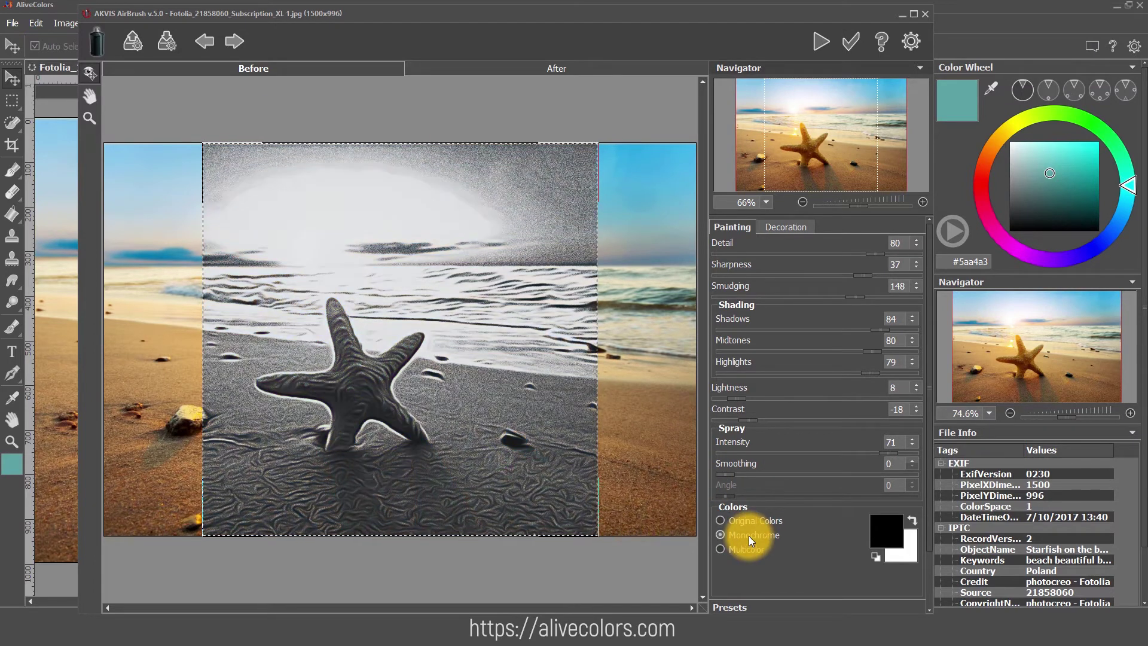
click(876, 534)
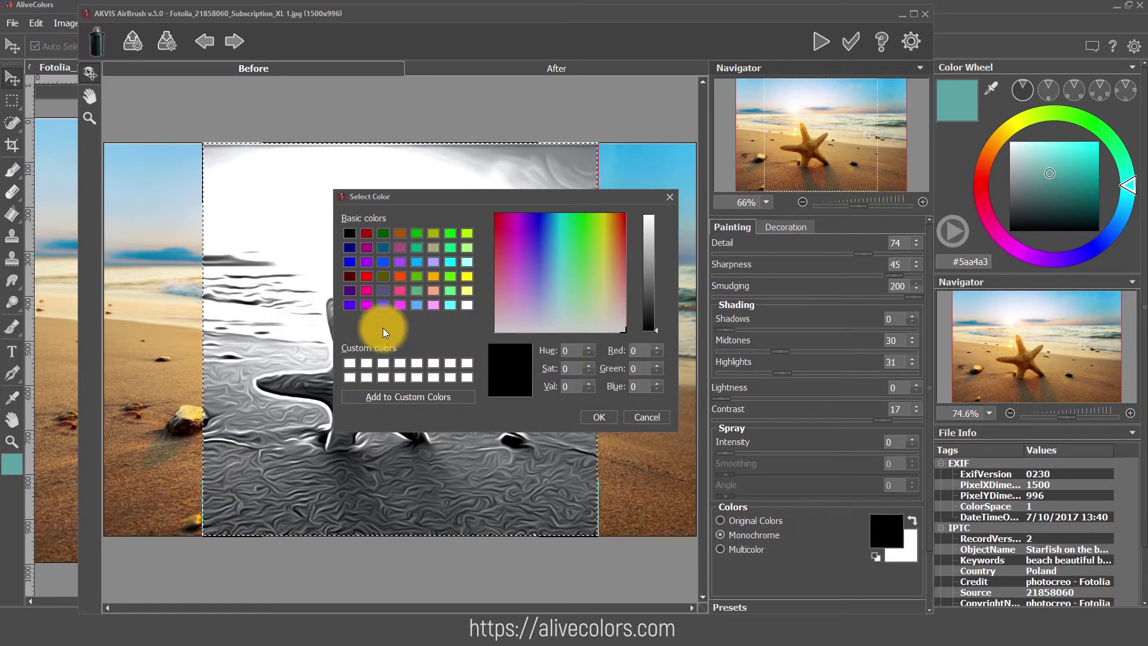
click(349, 247)
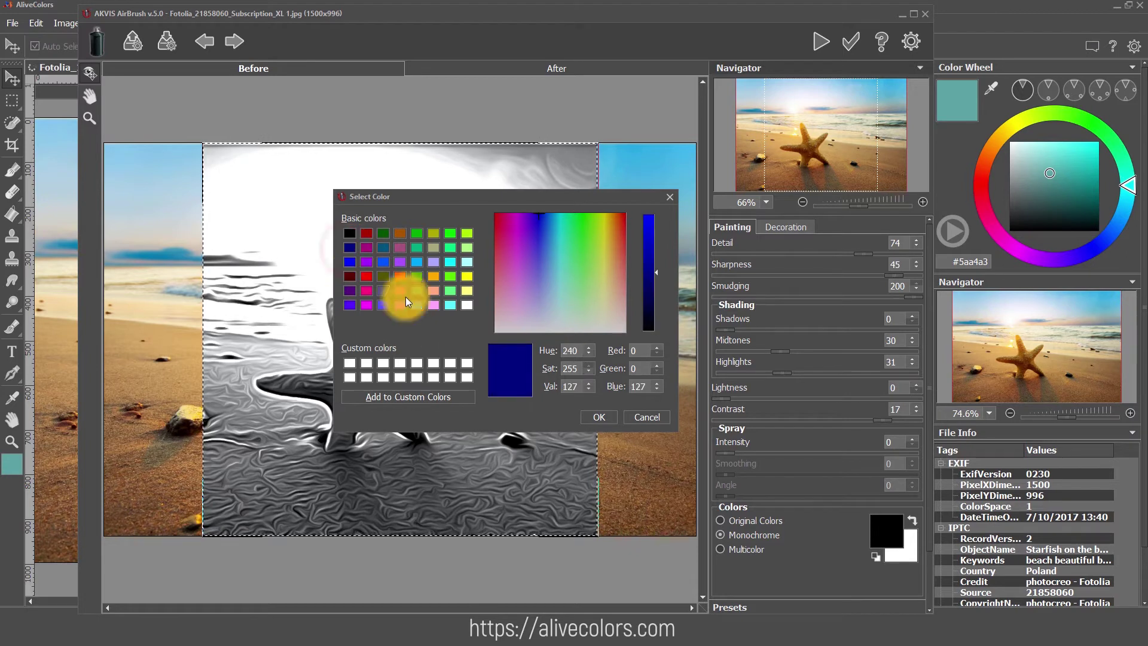
click(606, 415)
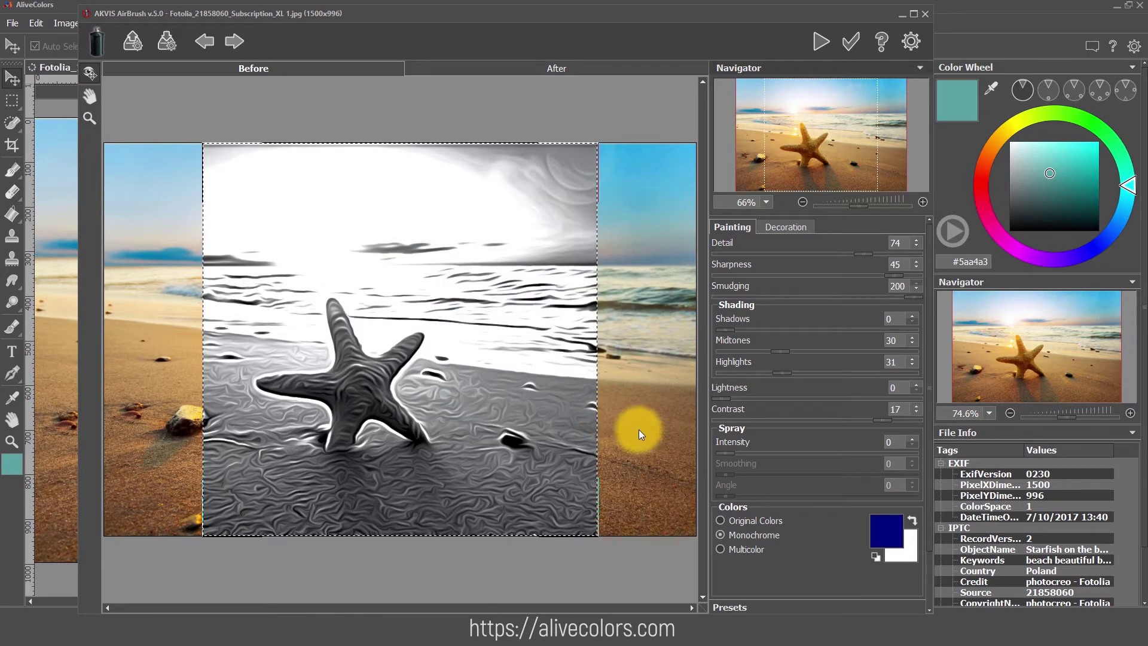
Switch the coloring mode to Multicolor and change the dark blue color cell to black.
click(747, 548)
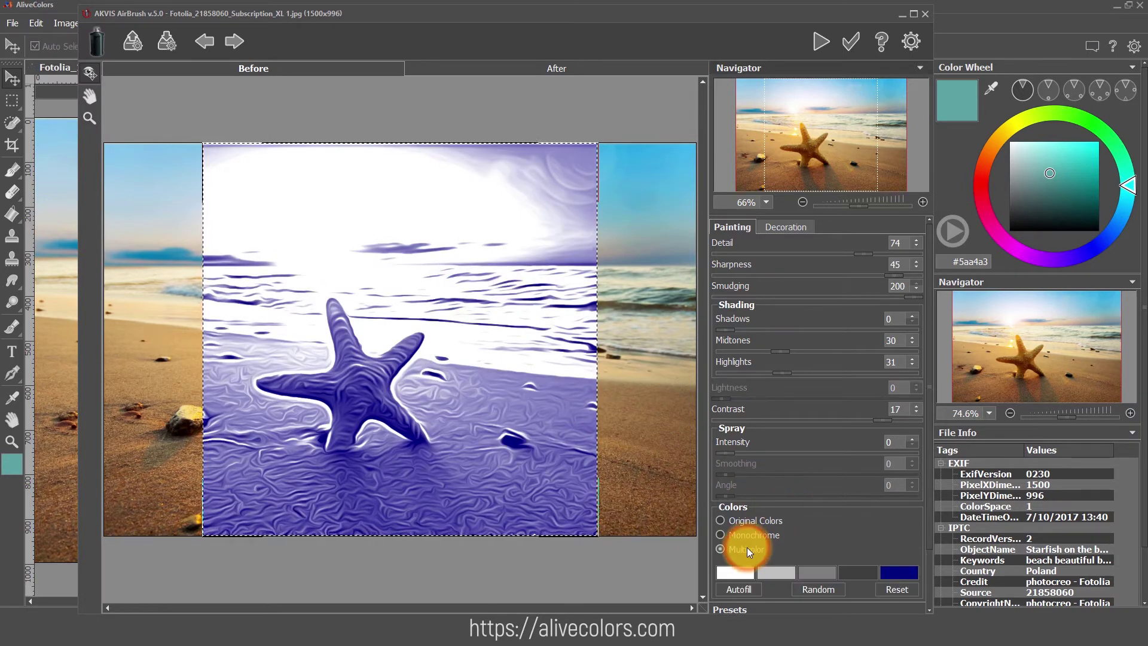
scroll(838, 545, down, 1)
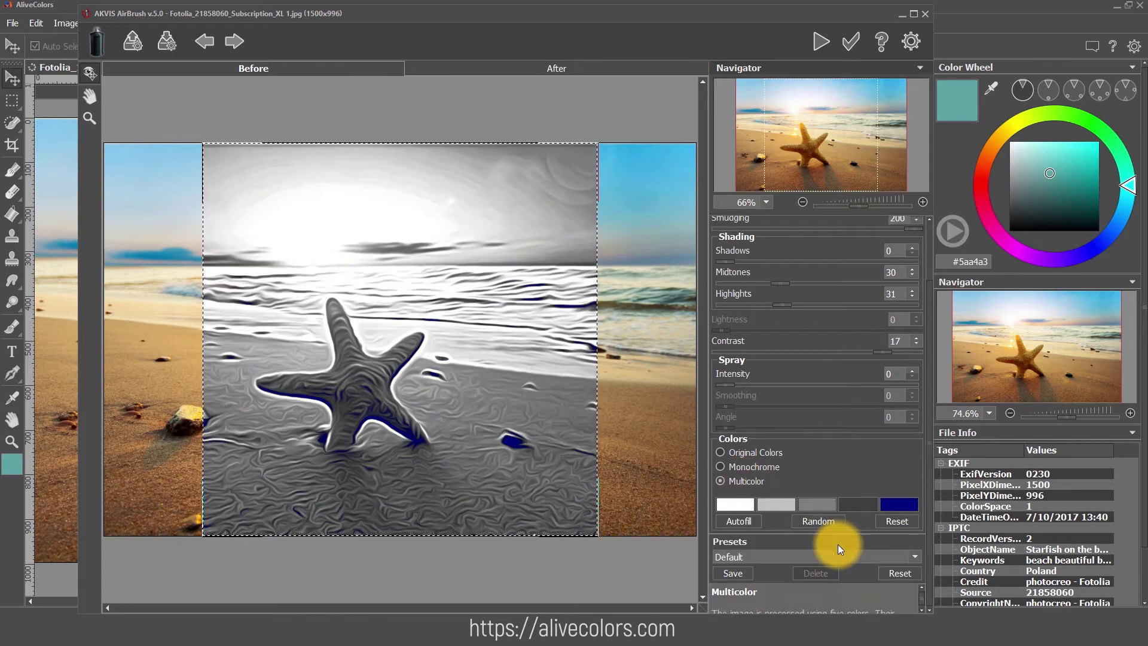
click(903, 505)
click(366, 247)
click(596, 417)
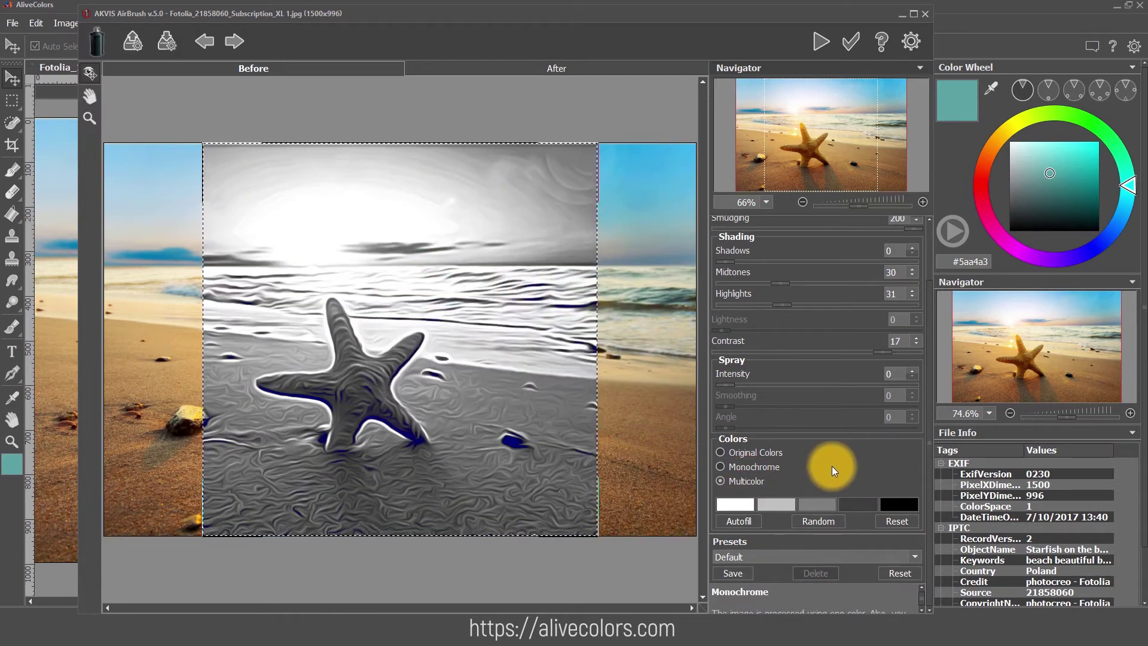
Fill the color cells randomly, swap the first two, autofill the middle ones and randomize the palette again.
click(827, 519)
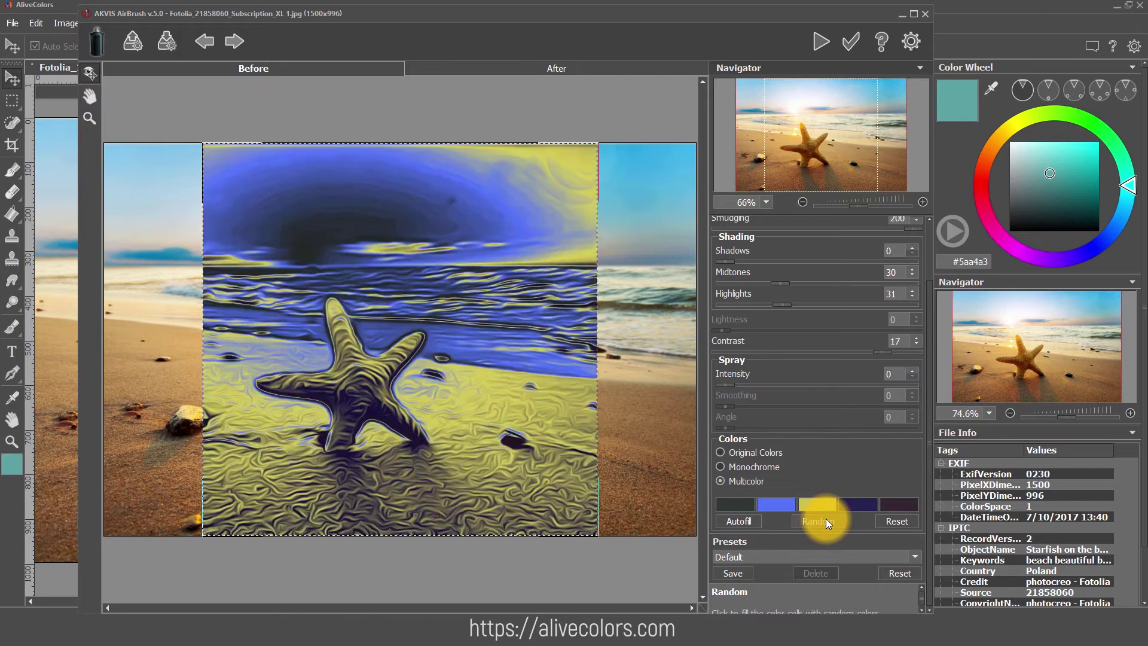
drag(775, 505, 742, 507)
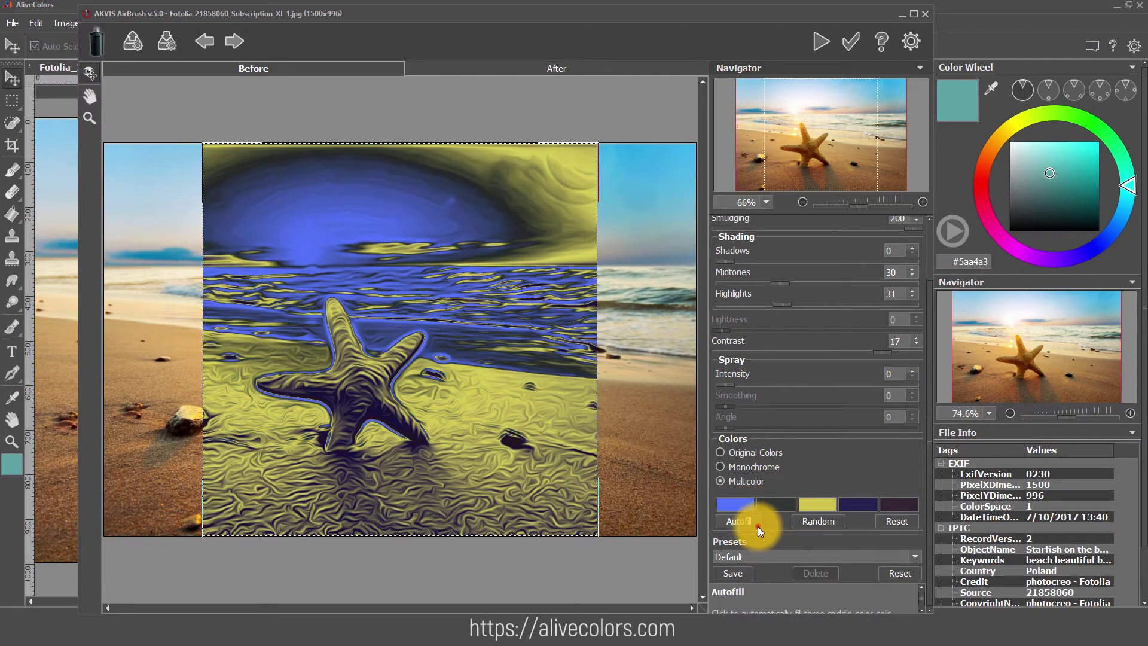
click(759, 527)
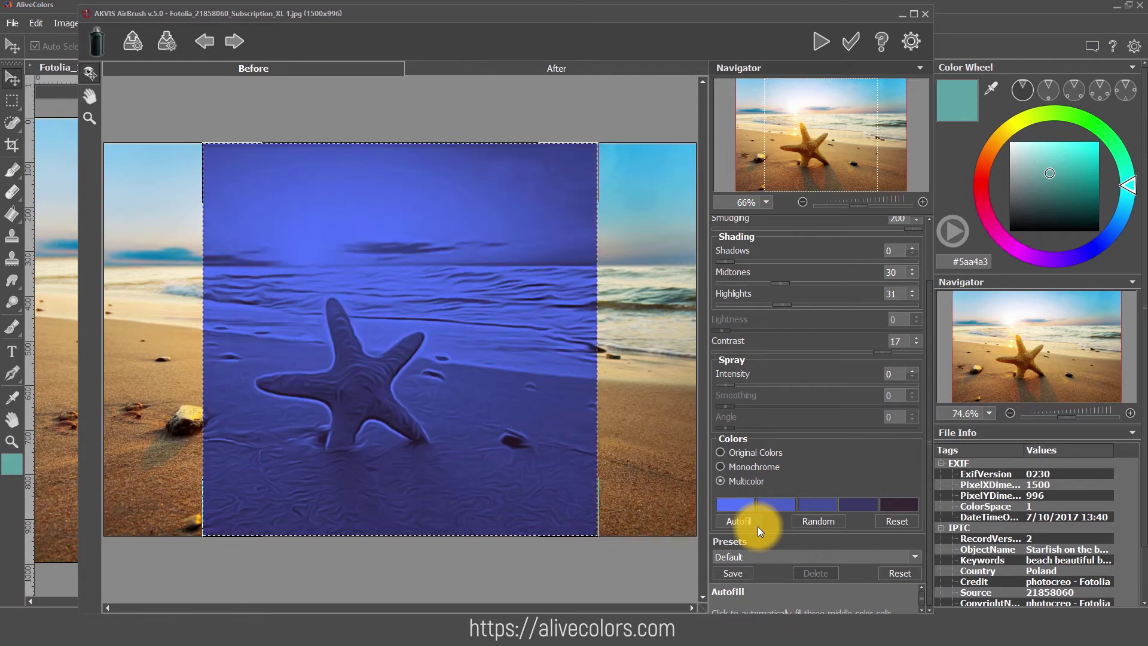
click(818, 521)
Apply the ready-made preset AKVIS Color Drawing* to the image.
click(913, 558)
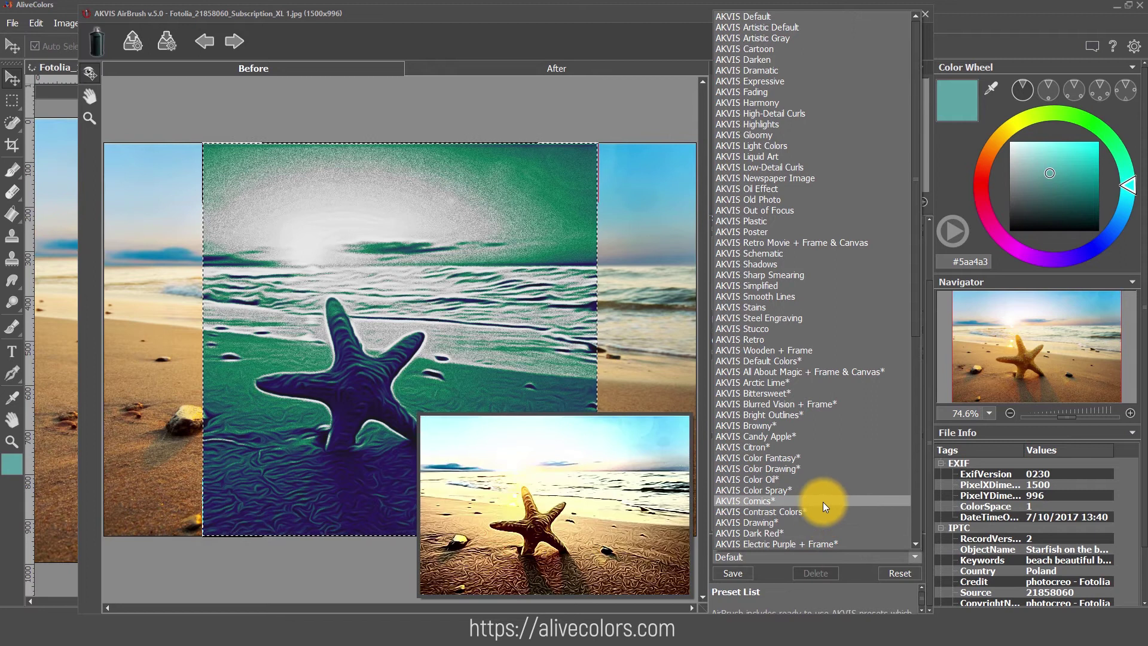
click(822, 471)
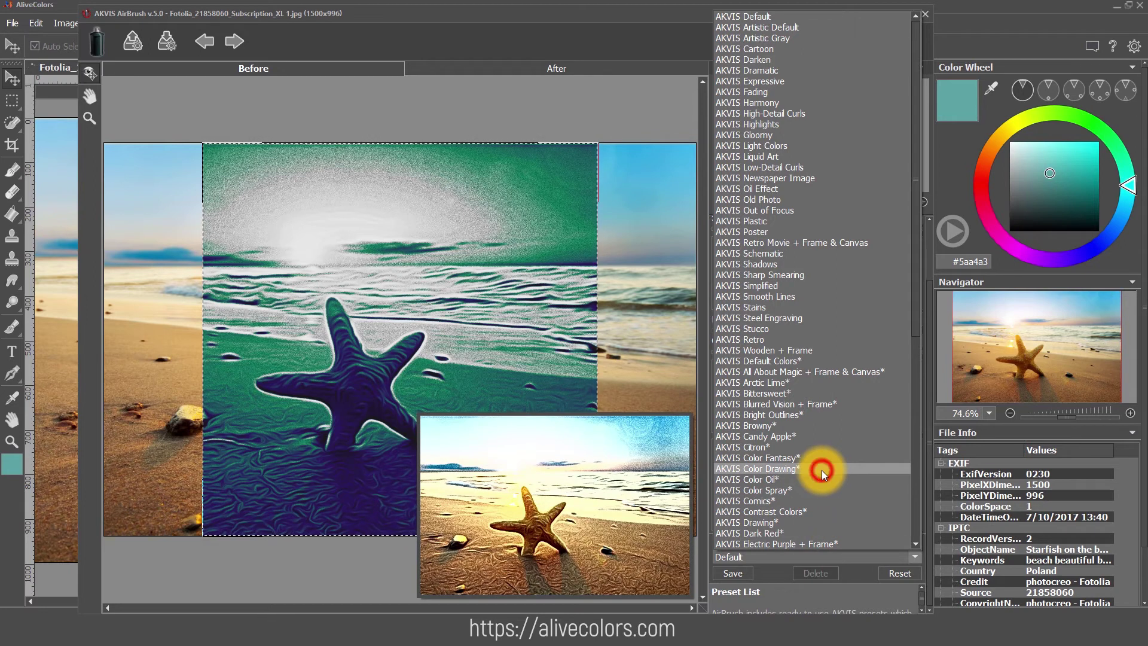
scroll(844, 477, up, 2)
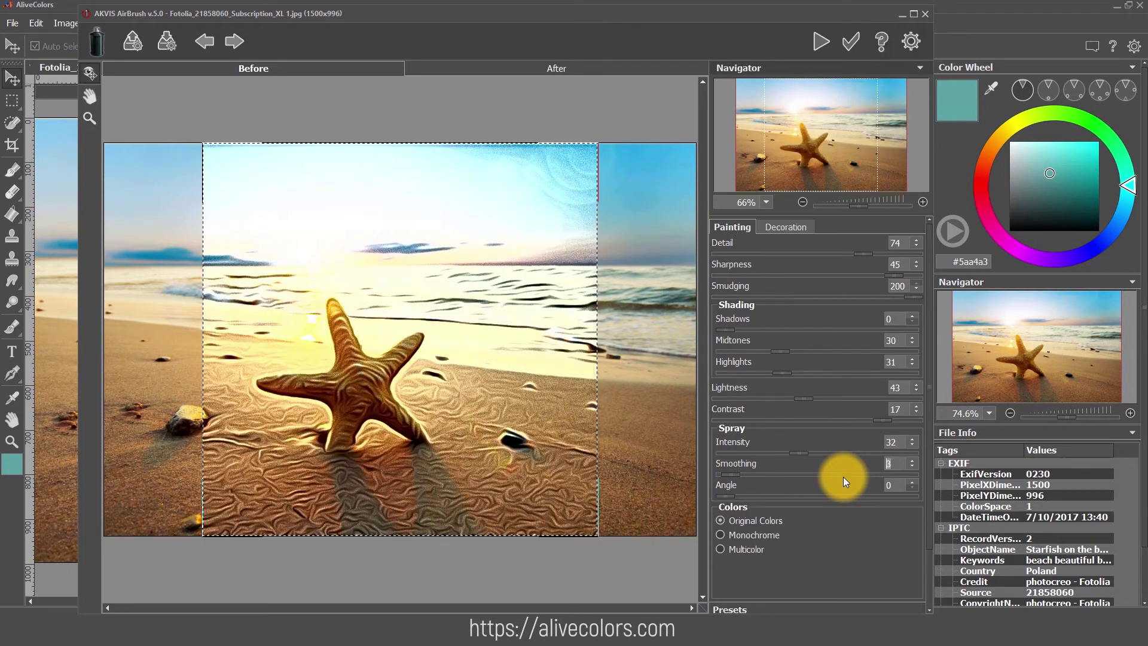
Add the text decoration "AKVIS AirBrush" at size 69, try several positions and place it in the photo's lower-right corner.
click(796, 225)
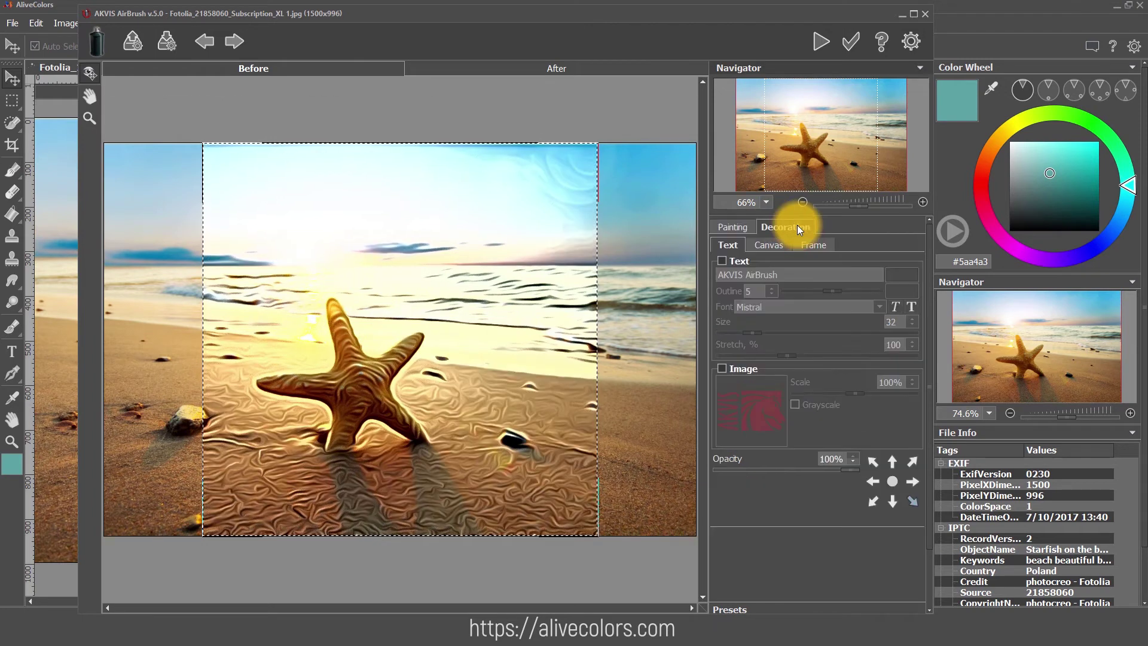
click(738, 265)
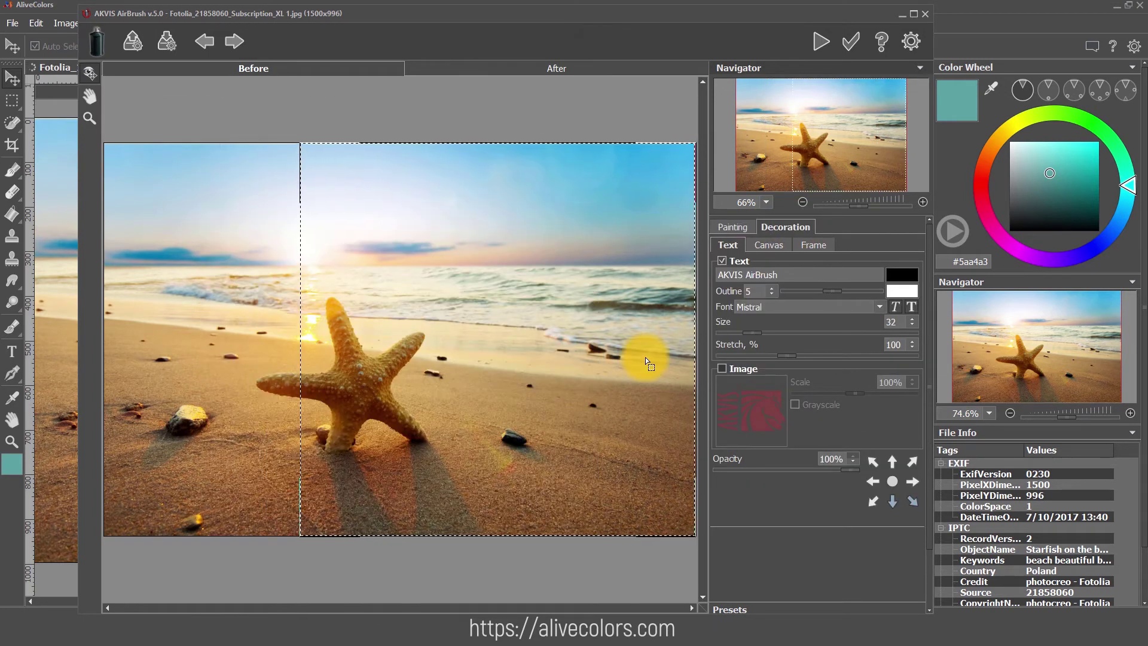
drag(754, 333, 787, 330)
click(912, 480)
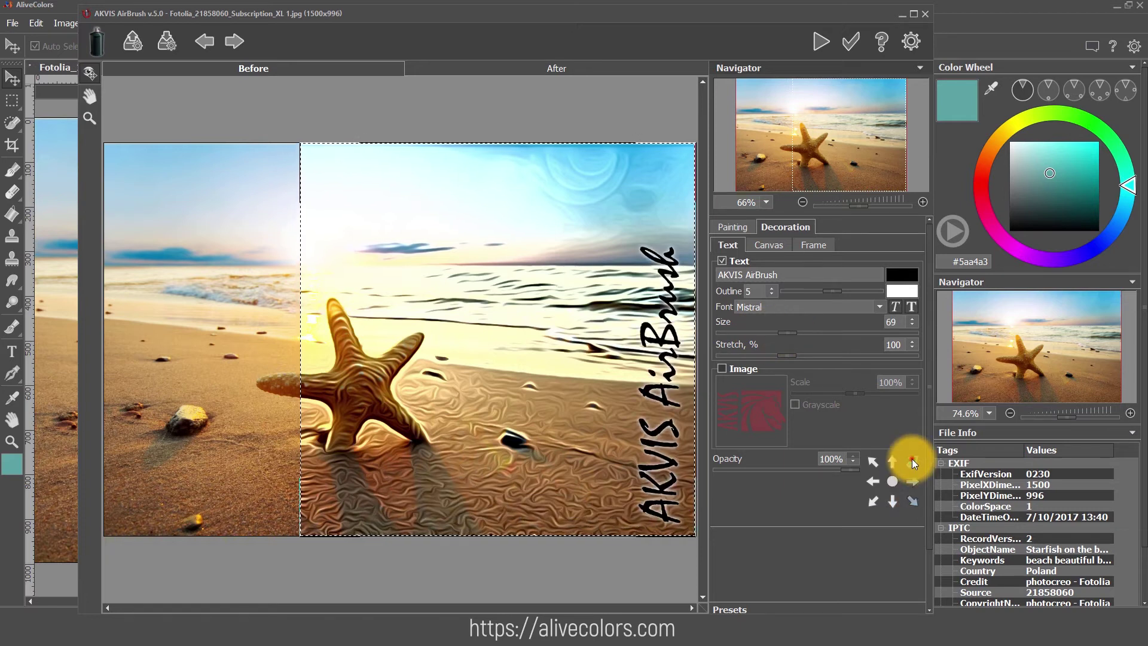
click(912, 460)
click(891, 461)
click(914, 501)
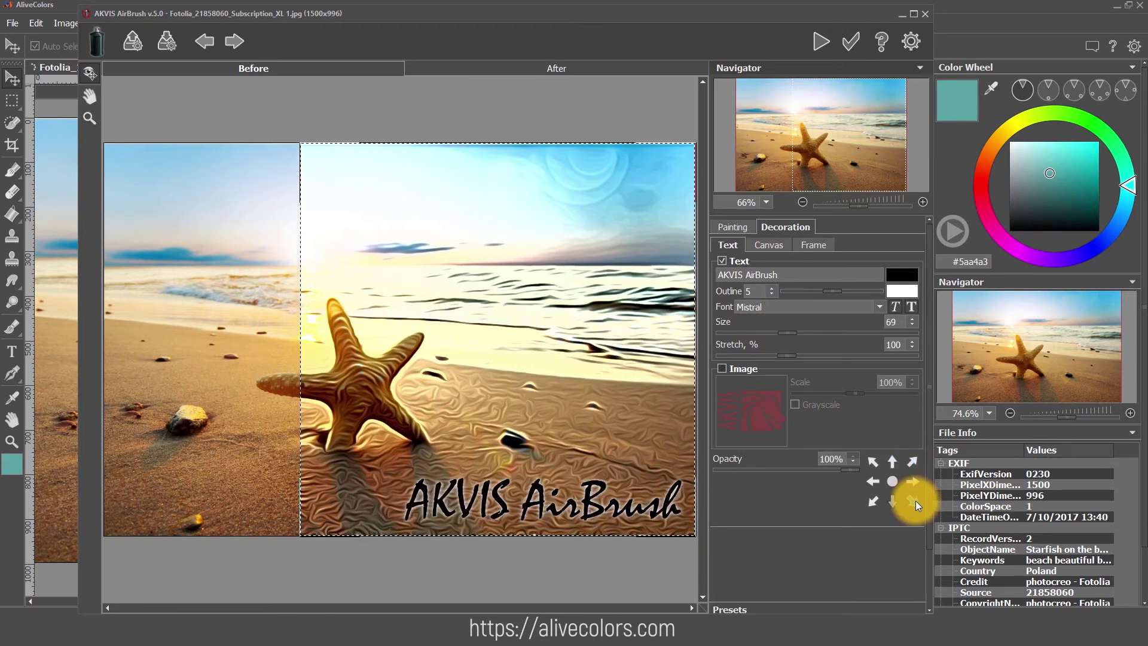
Turn off the text decoration and try the logo image at 81% scale and reduced opacity before disabling it.
click(722, 262)
click(725, 369)
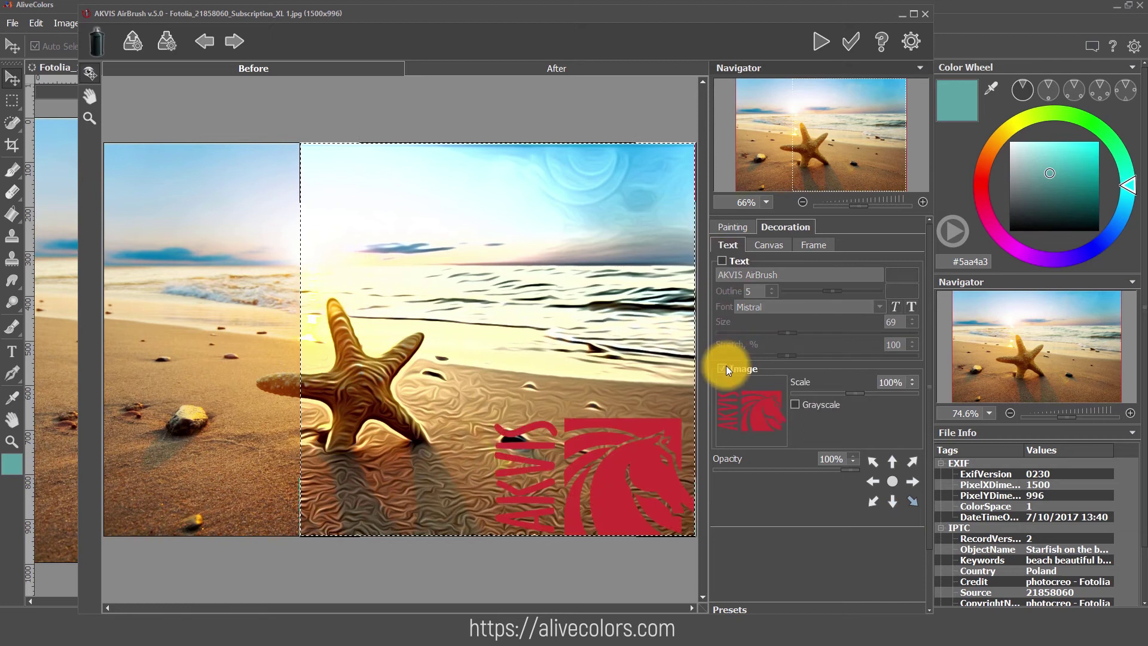
drag(875, 392, 842, 395)
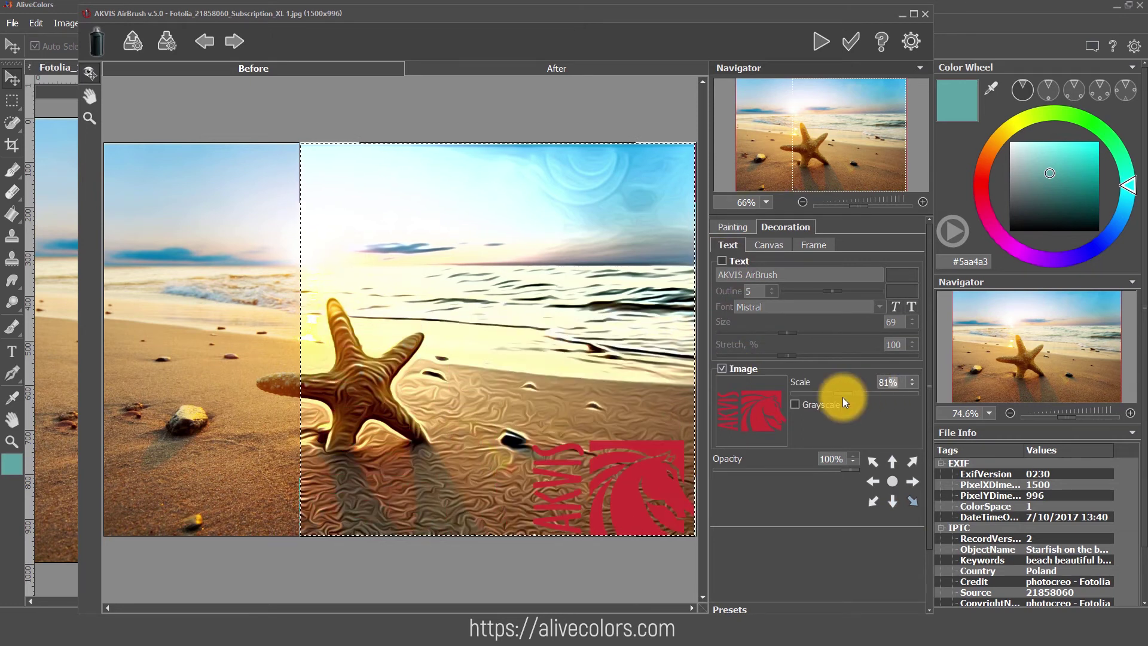
click(769, 406)
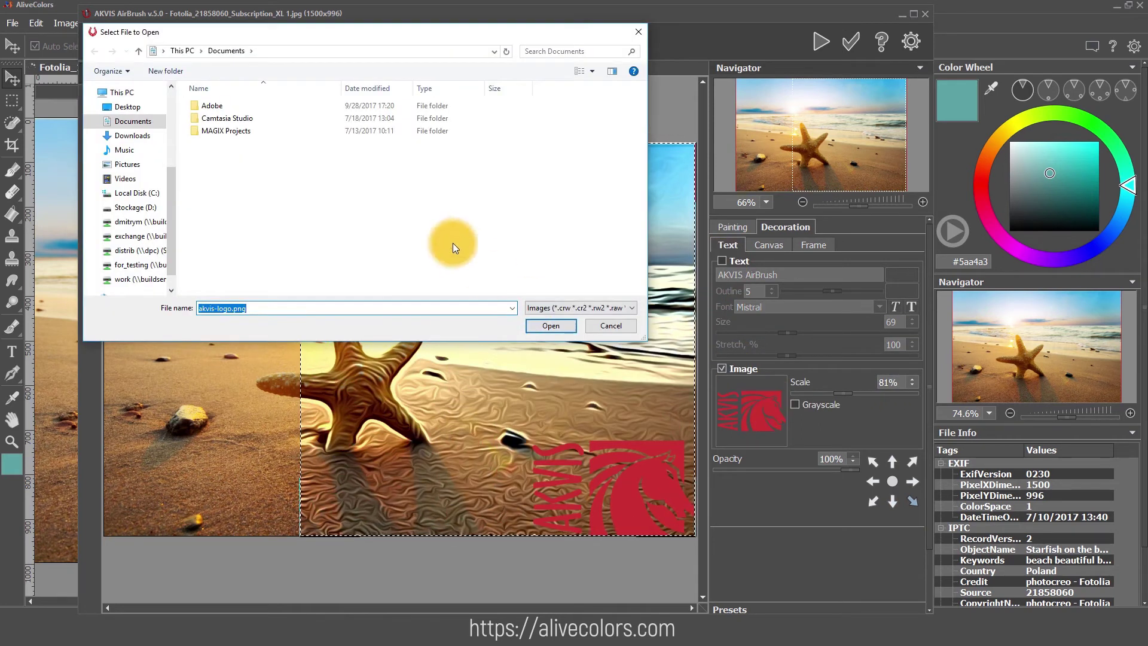
click(648, 326)
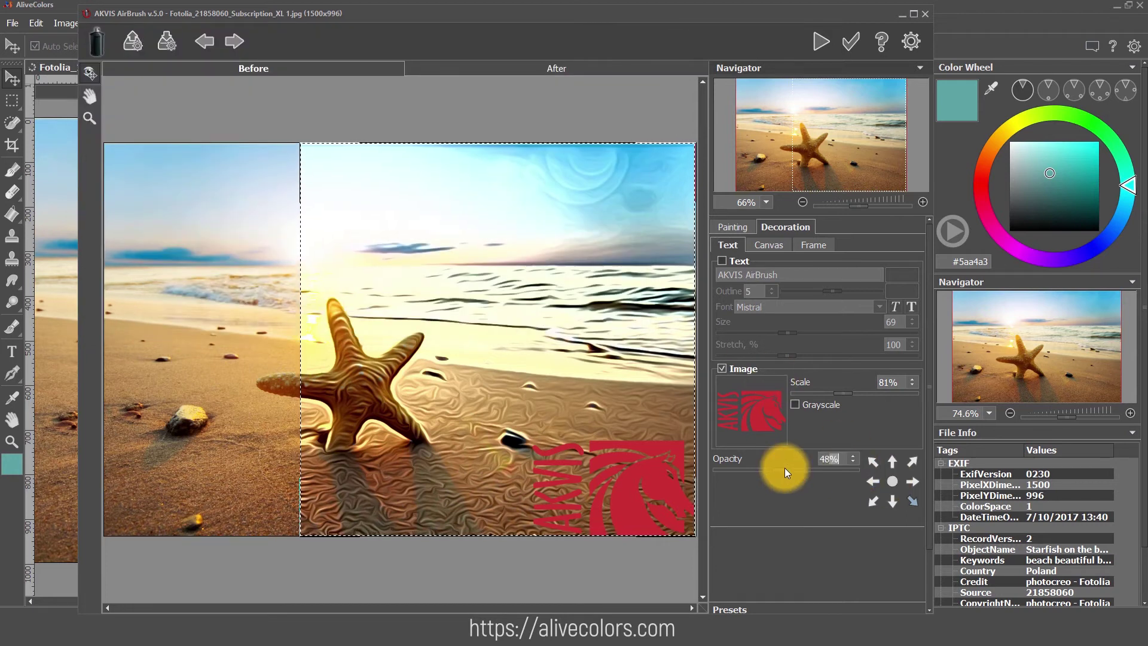
click(728, 370)
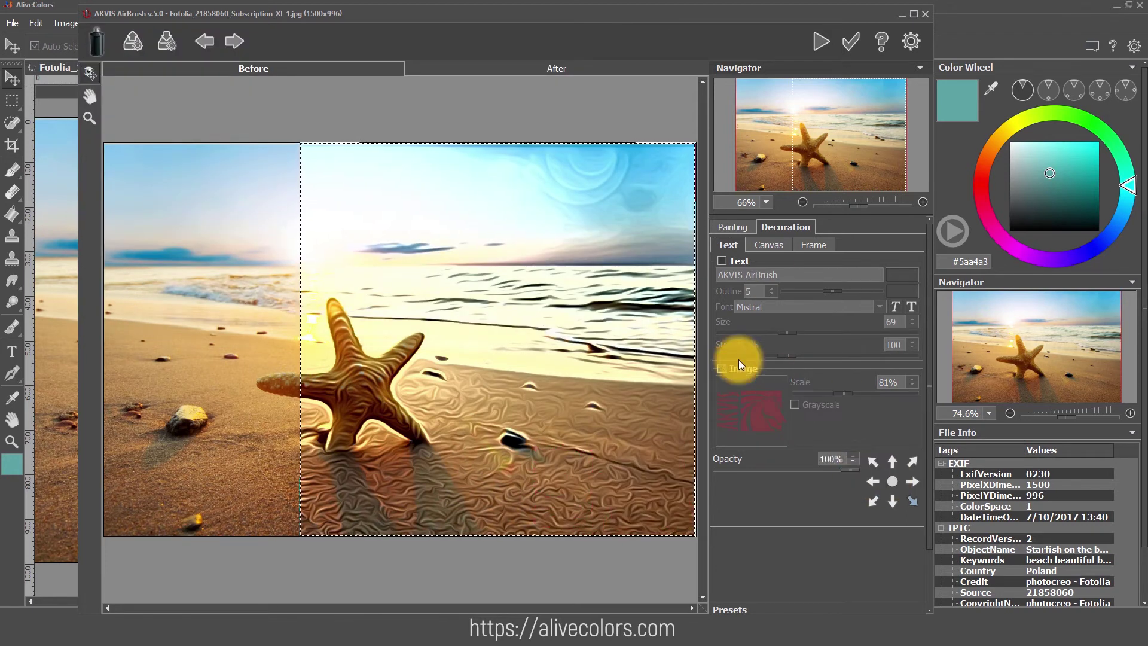
Enable the canvas at 176% scale, try several Surface library textures and choose the first one in the second row.
click(768, 247)
click(738, 259)
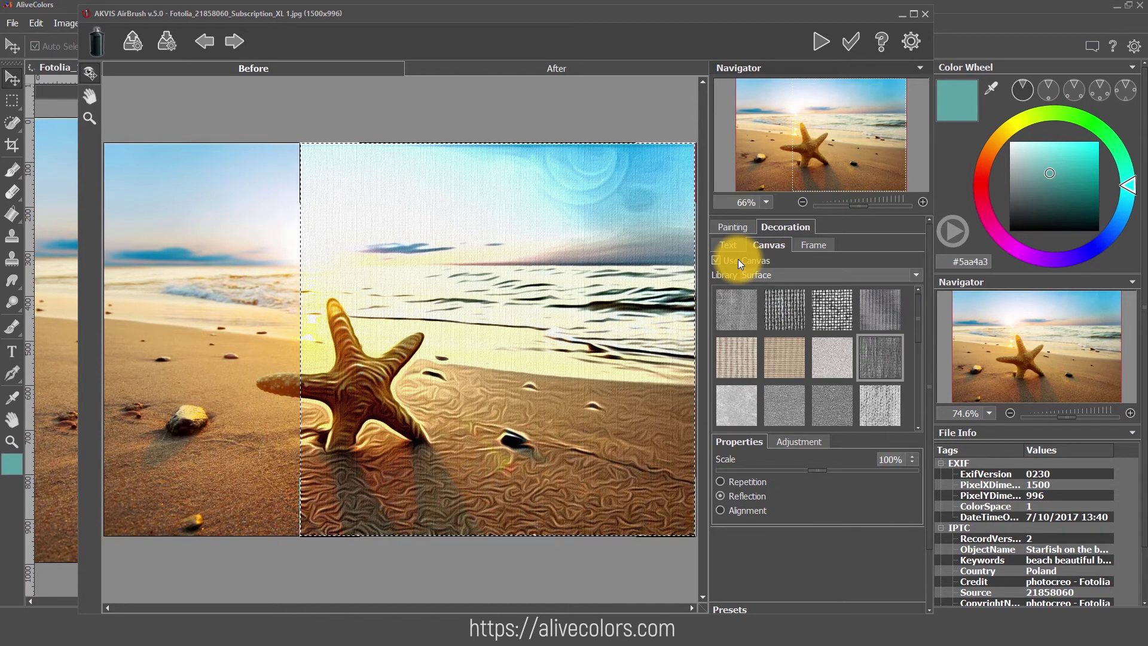
drag(824, 468, 856, 466)
click(776, 305)
click(837, 320)
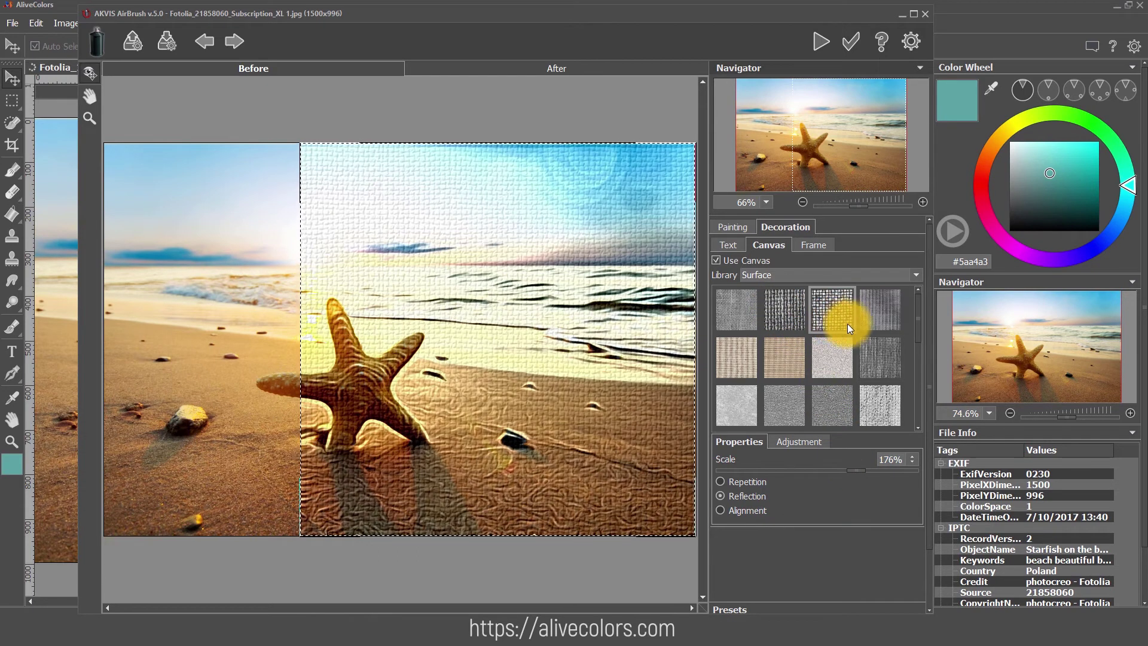
click(865, 323)
click(735, 358)
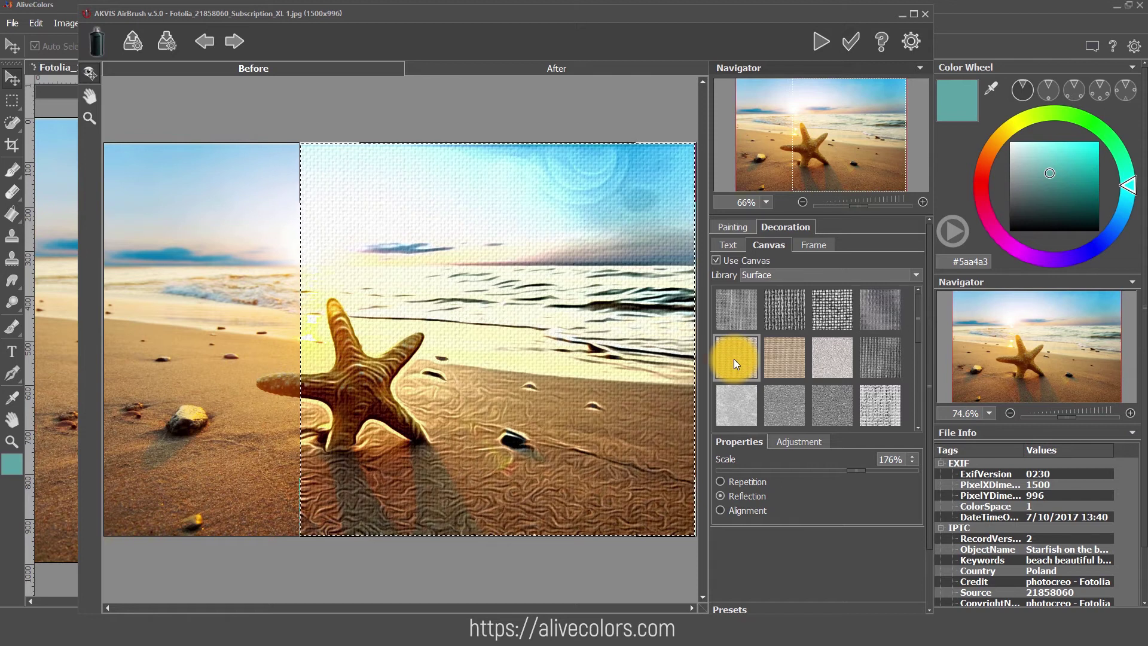
Light the canvas texture from the upper left and set brightness to 76, embossing to 31 and distortion to 6.
click(818, 442)
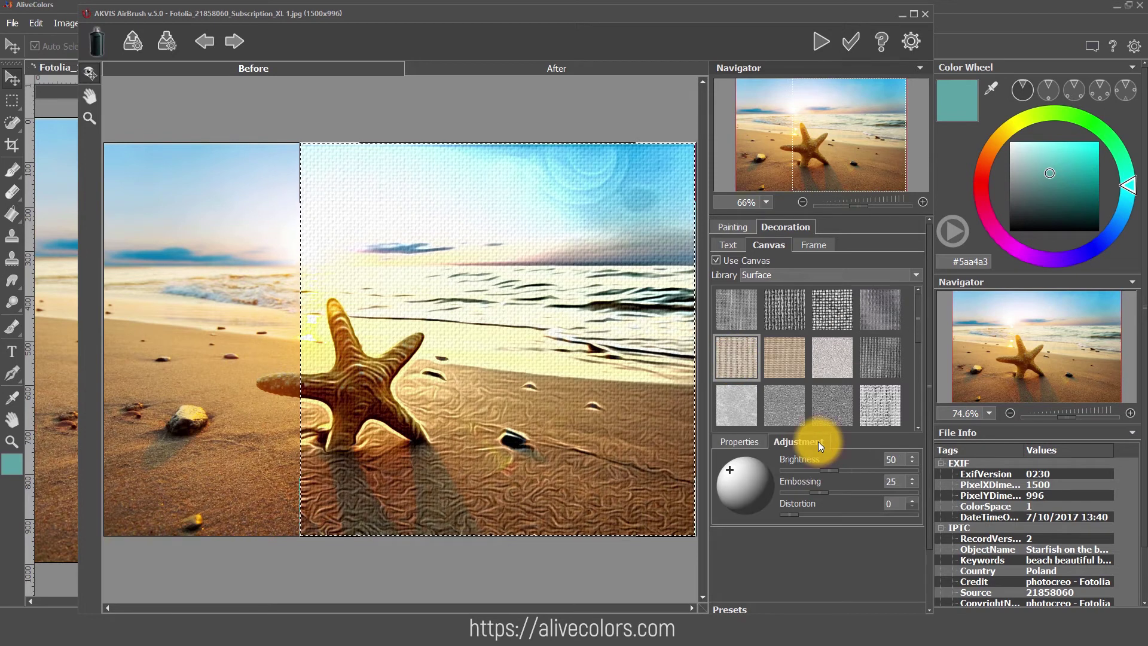
click(760, 471)
click(724, 468)
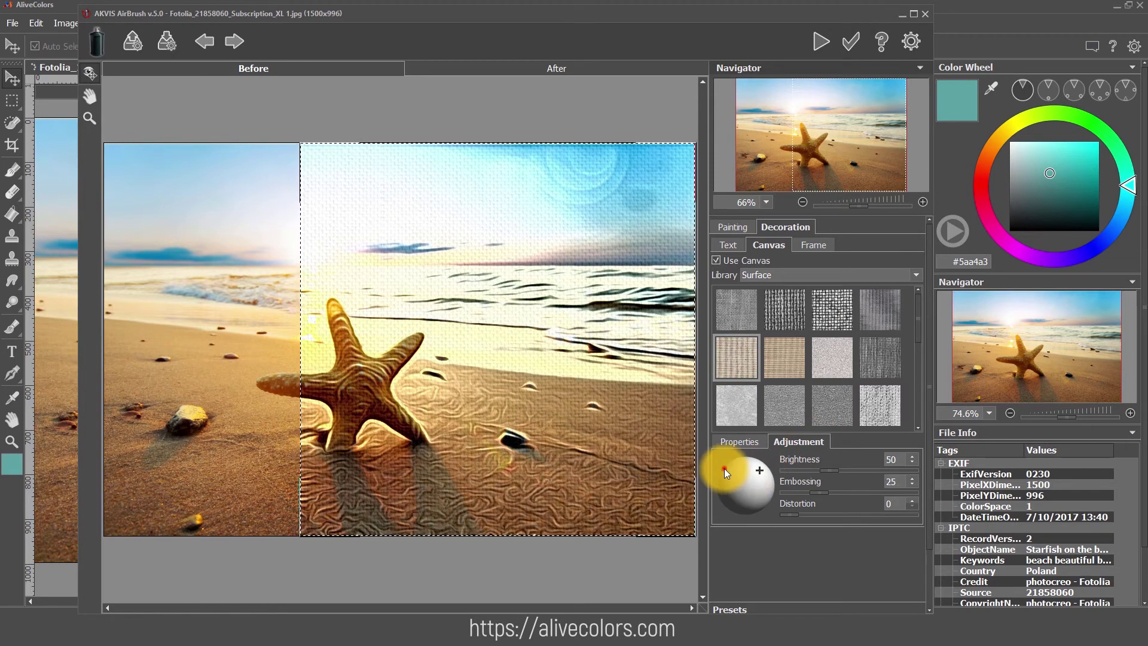
drag(815, 492, 850, 475)
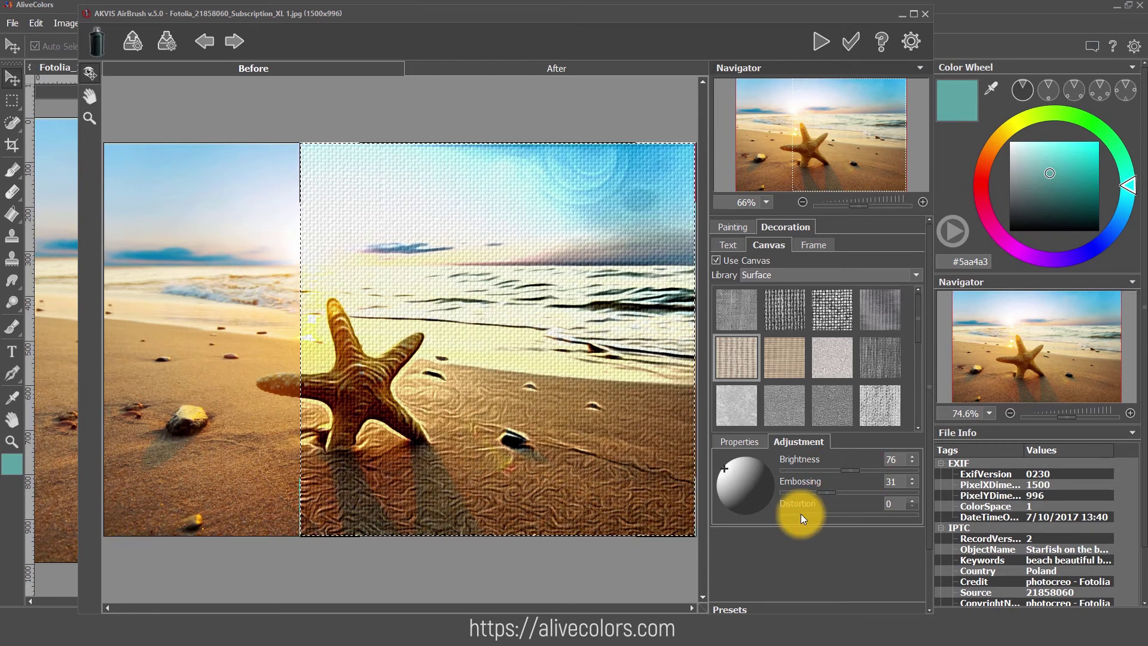
drag(848, 514, 803, 516)
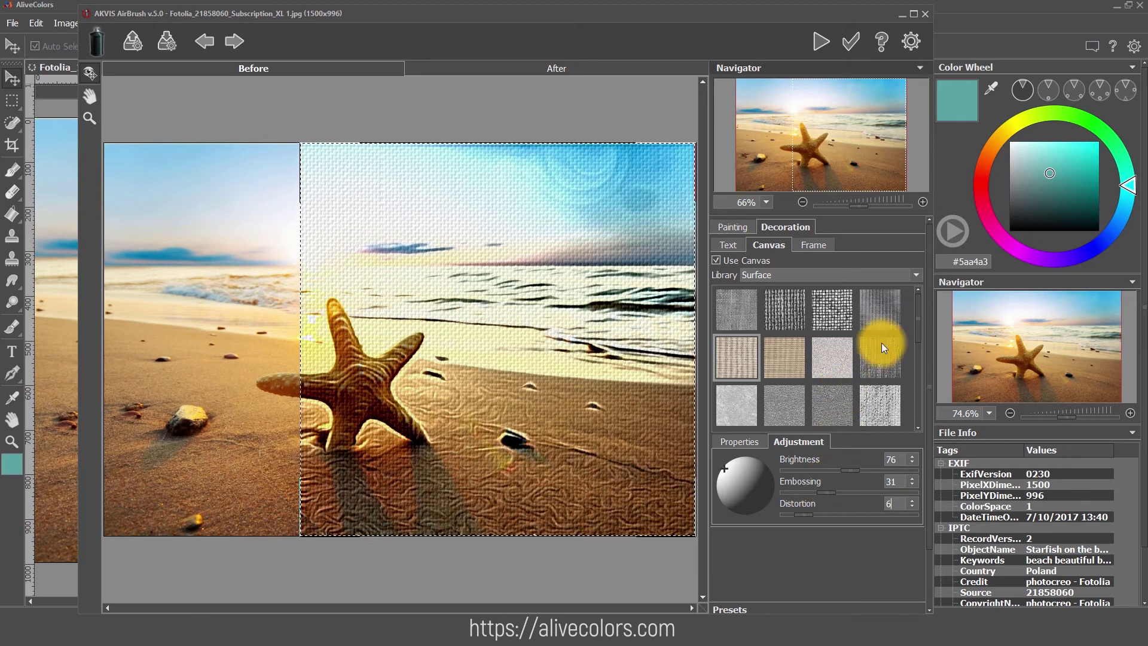
click(760, 436)
Add a Classic frame from the Antique library and try two ornate designs in the second row.
click(809, 242)
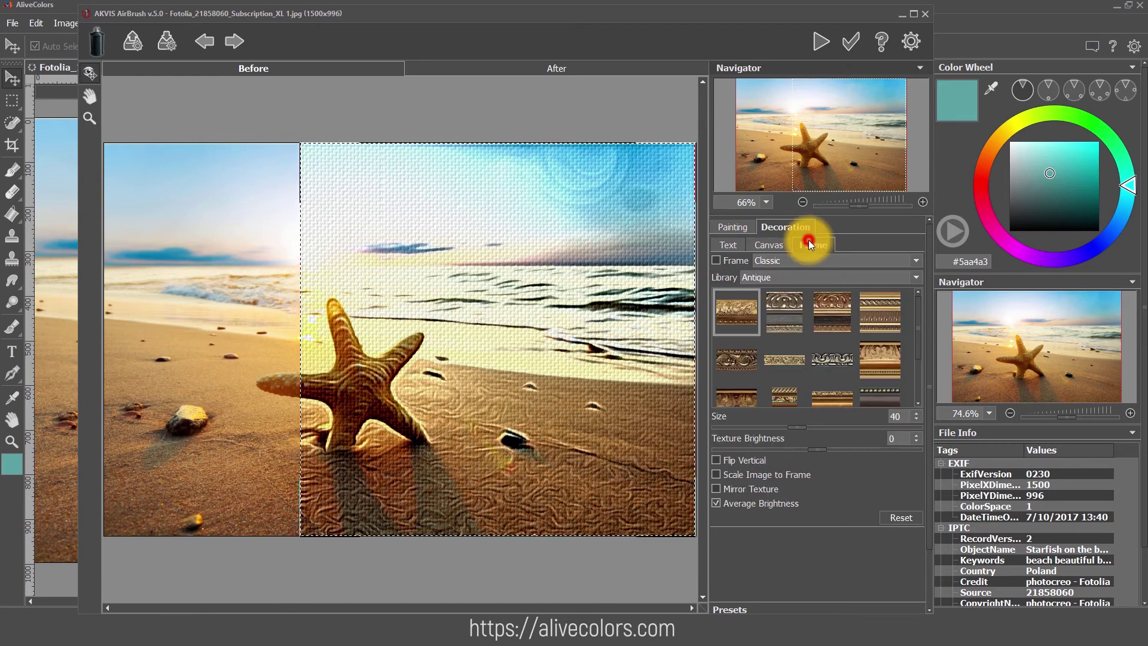
click(717, 261)
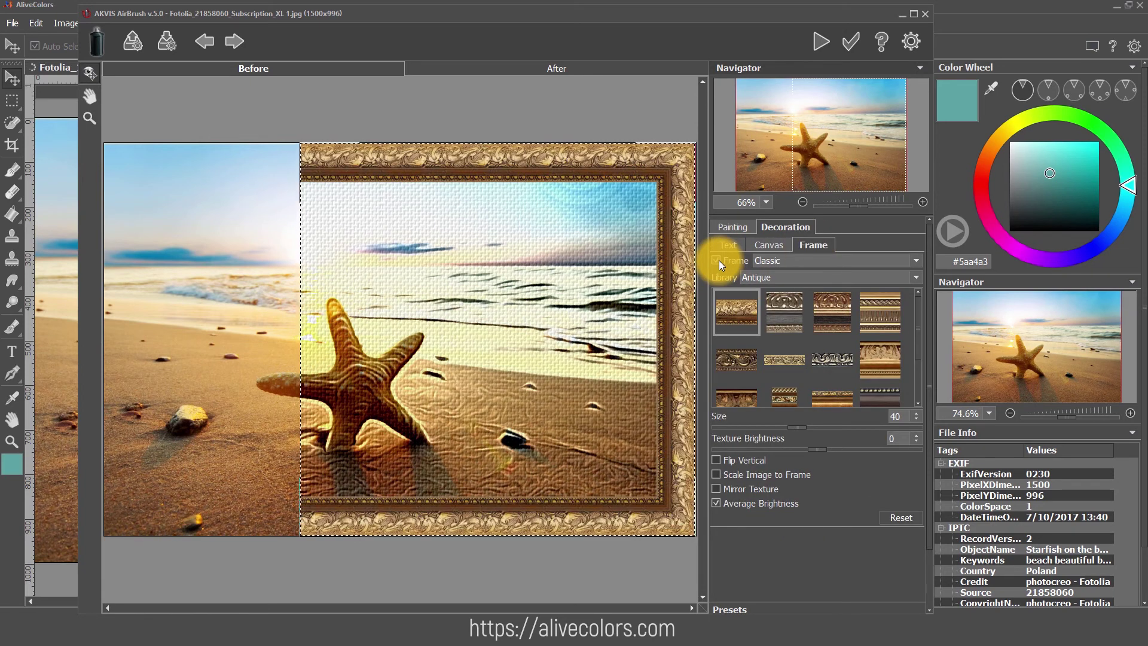
click(750, 362)
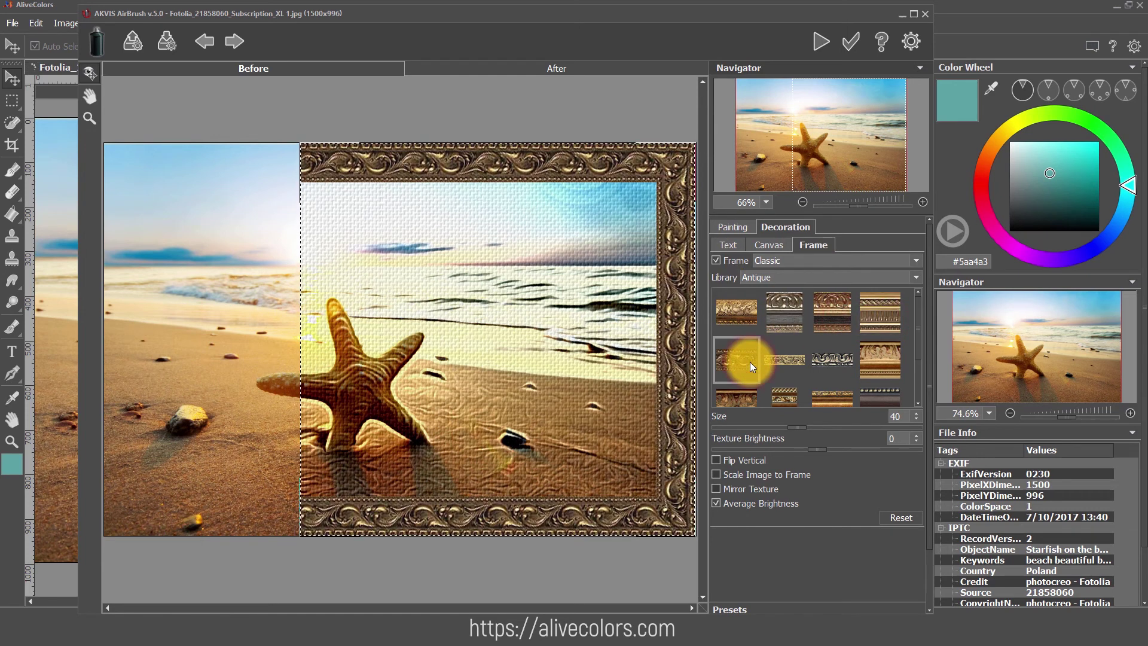
click(844, 361)
Try Pattern frames from the Happy Birthday and Miscellaneous libraries.
click(916, 261)
click(845, 276)
click(864, 278)
click(828, 300)
click(827, 279)
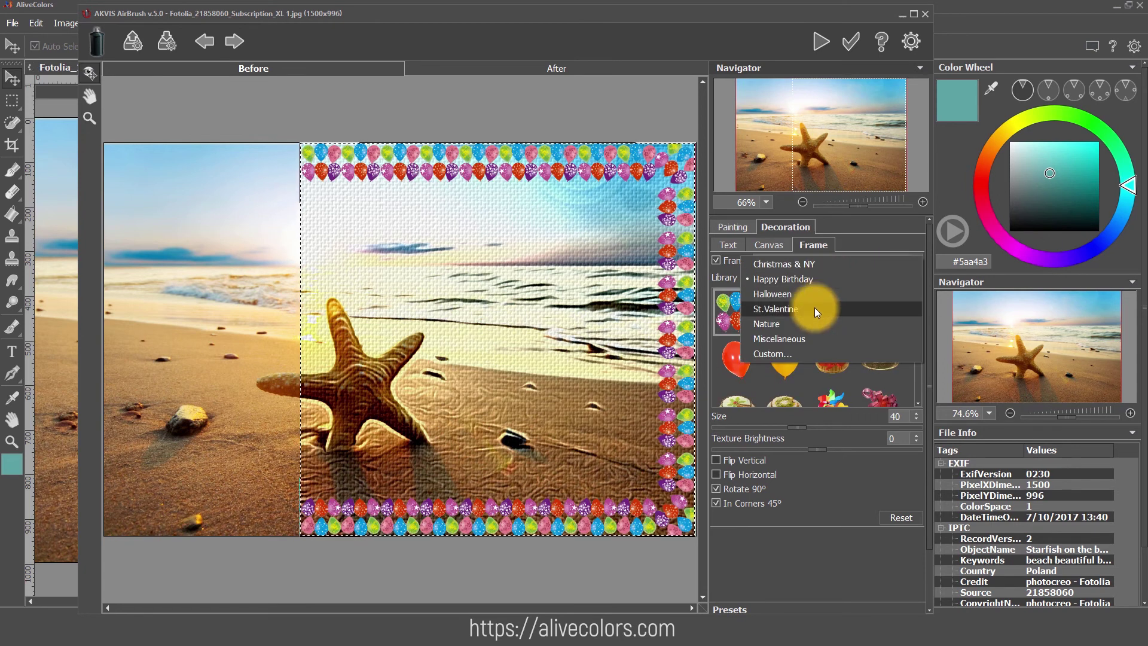
click(798, 329)
Try the Strokes, Vignette and Passe-Partout frame types on the photo.
click(808, 260)
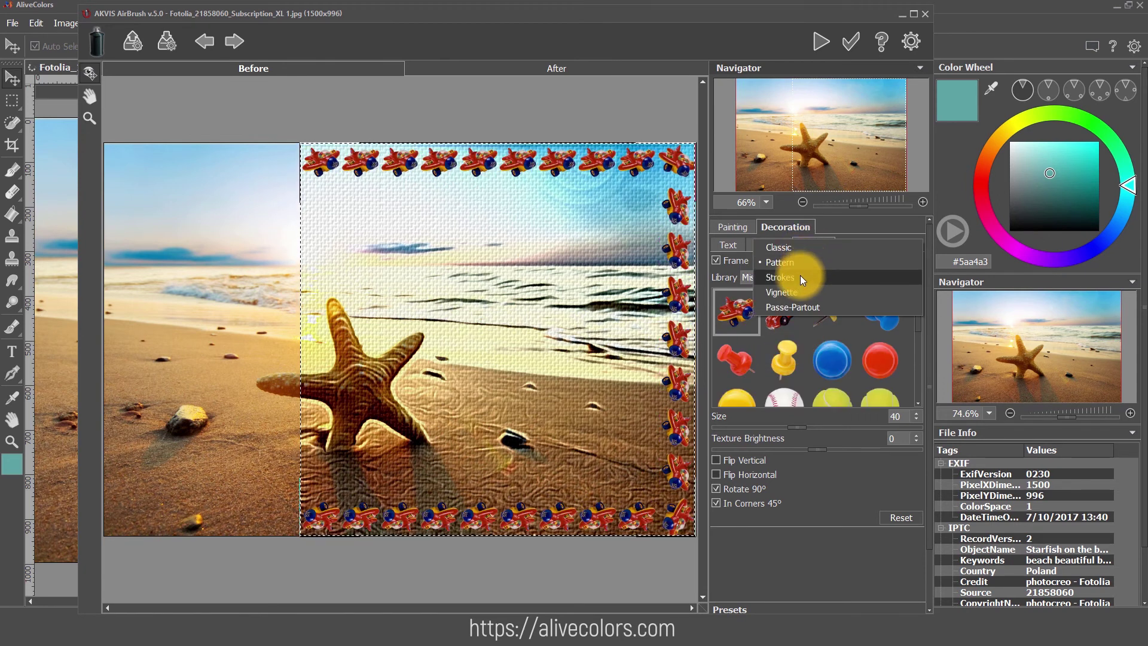
click(800, 274)
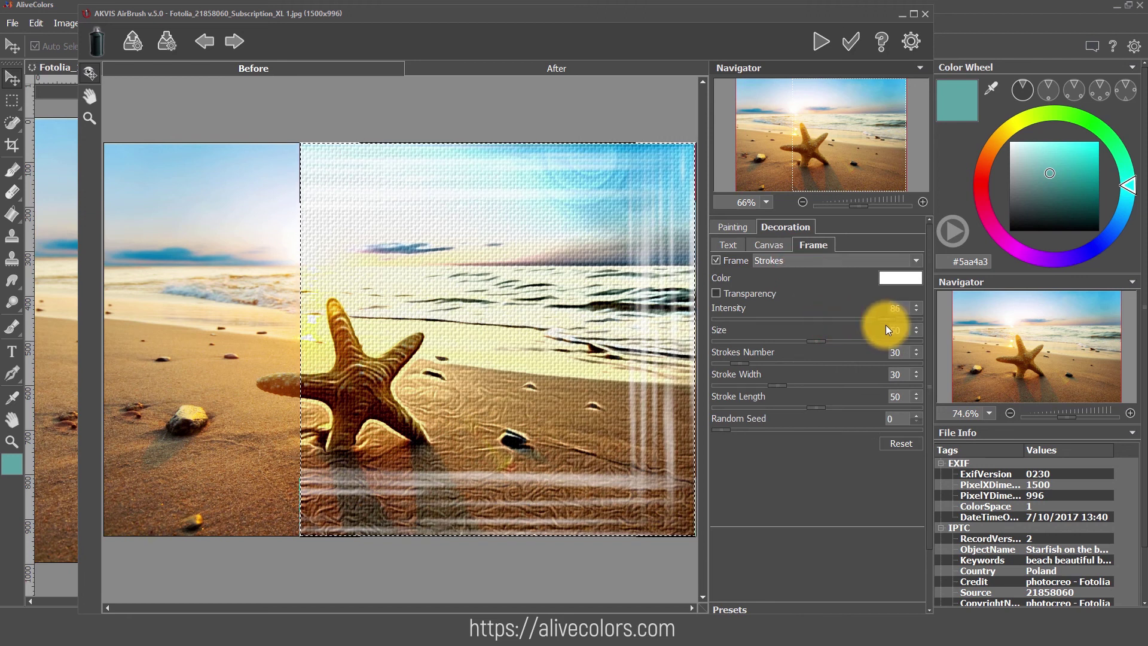
click(806, 261)
click(803, 275)
click(805, 261)
click(806, 278)
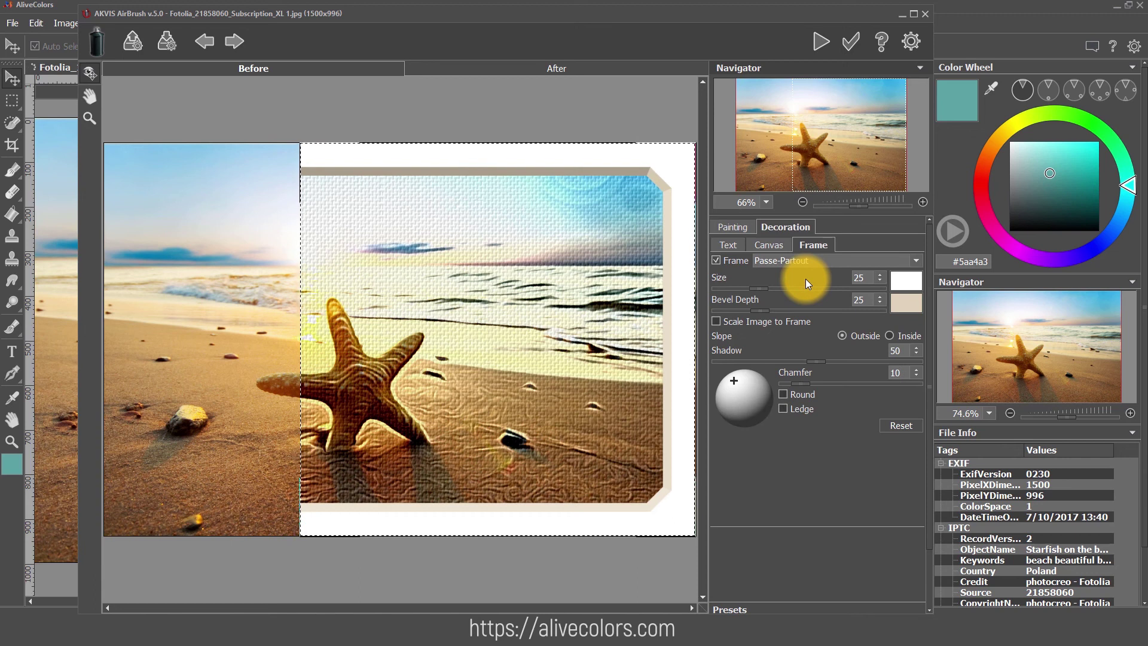
Switch back to the Classic frame, choose the first Antique design and apply the AirBrush effect.
click(807, 263)
click(794, 206)
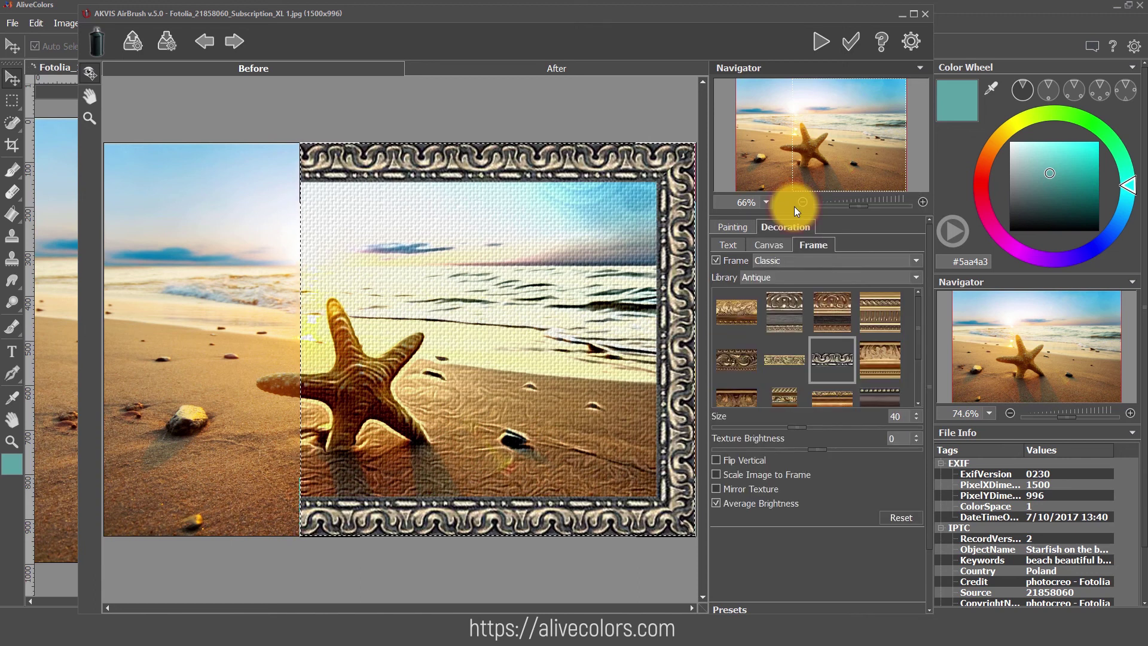
click(740, 309)
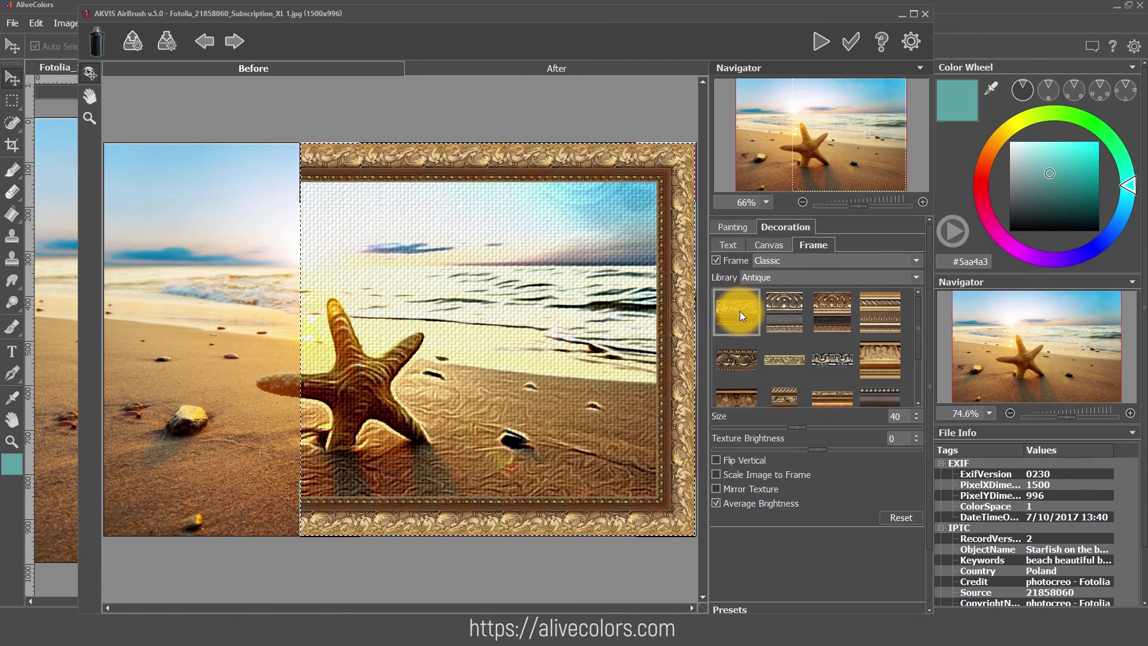
click(854, 45)
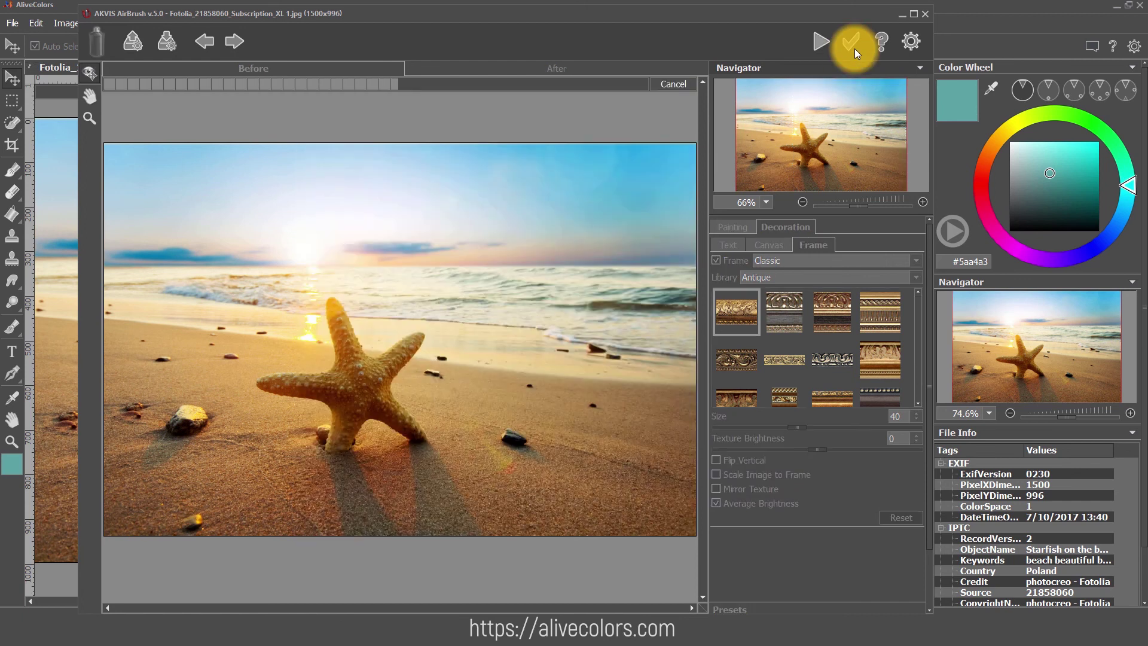